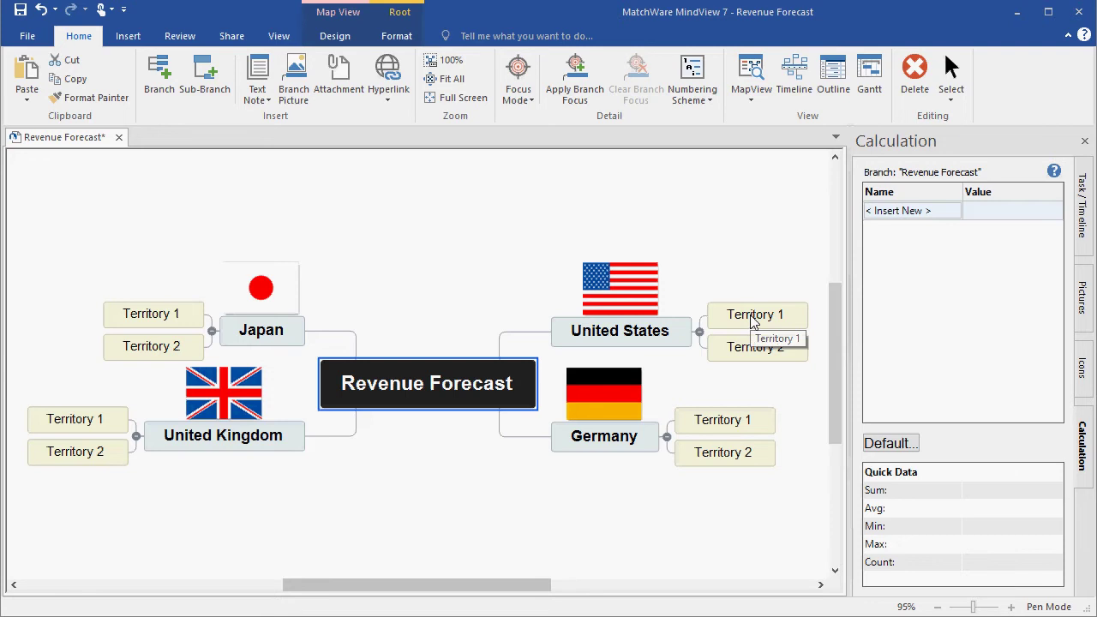
On United States Territory 1, create a Budget calculation field and begin another new field
left_click(514, 353)
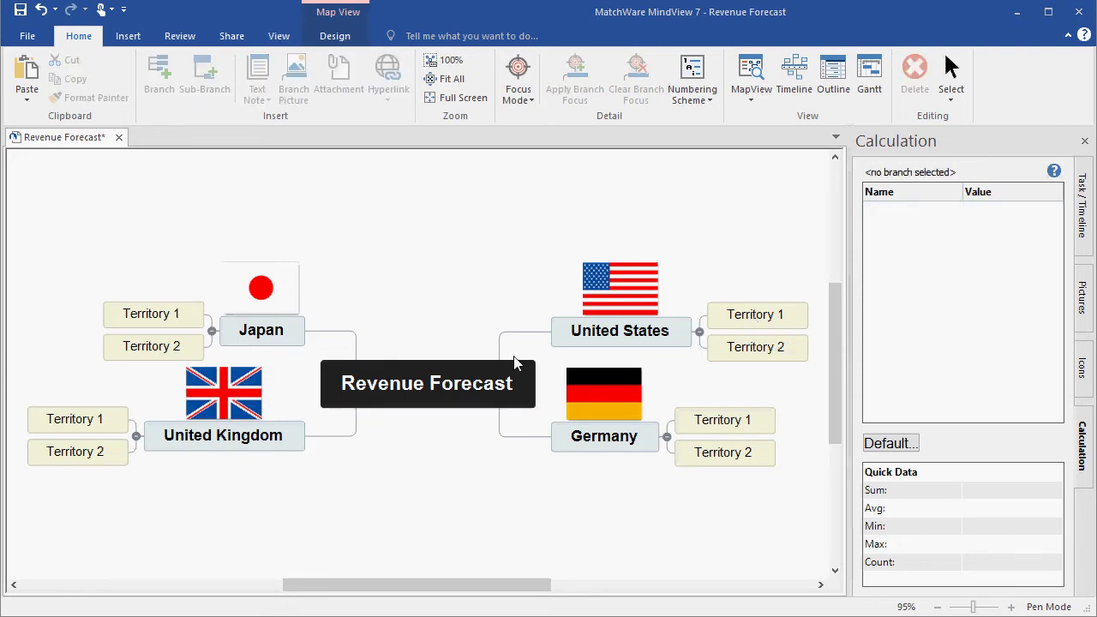
left_click(750, 315)
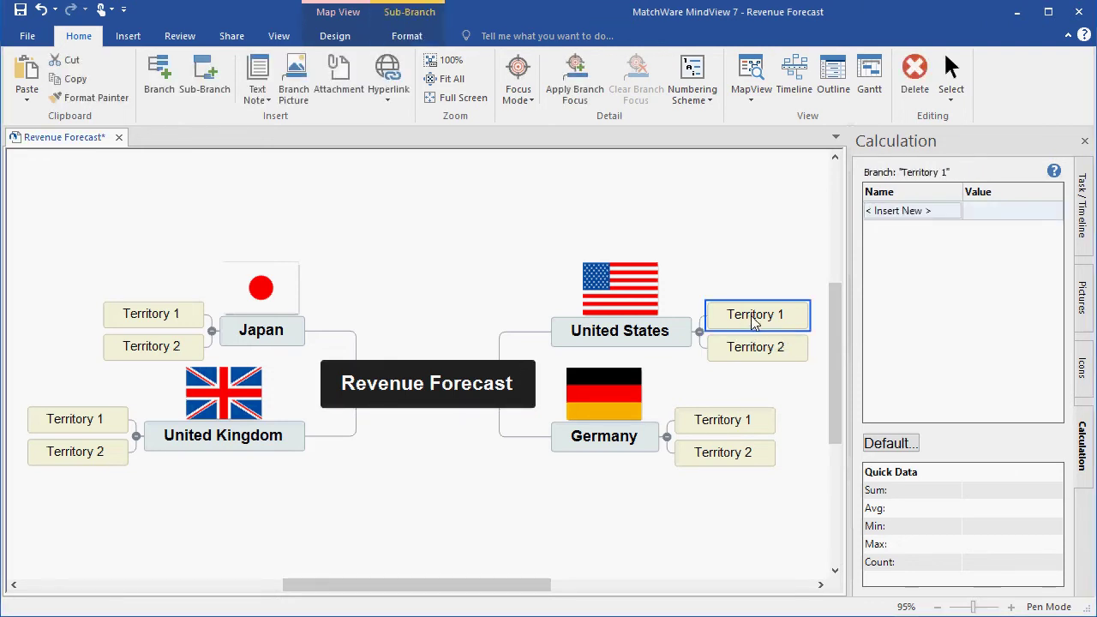
left_click(902, 211)
type("Budget")
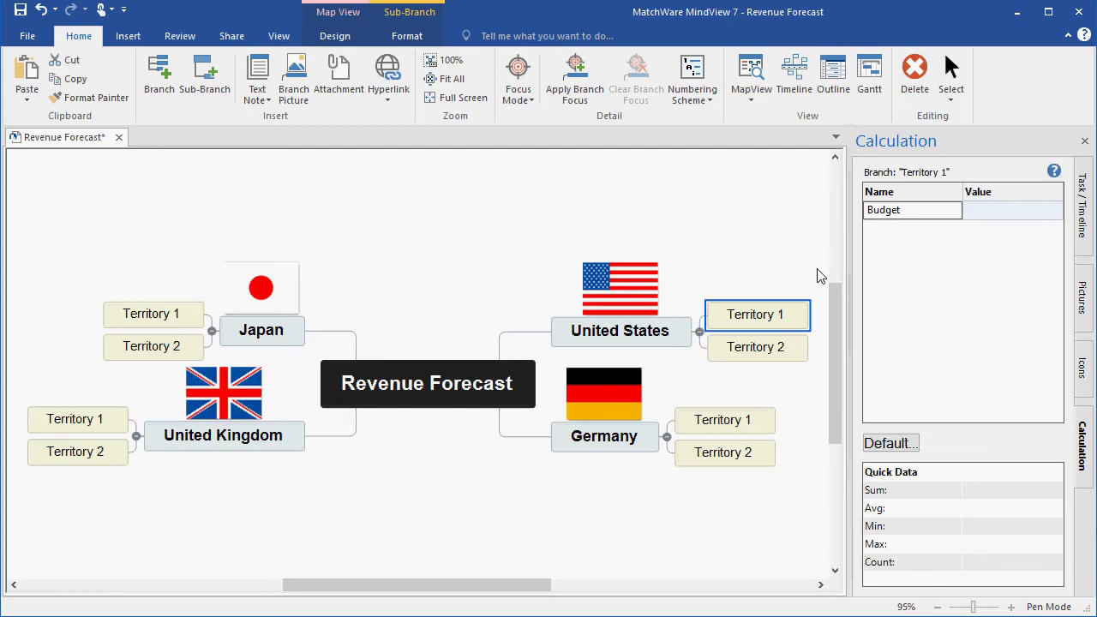
left_click(791, 258)
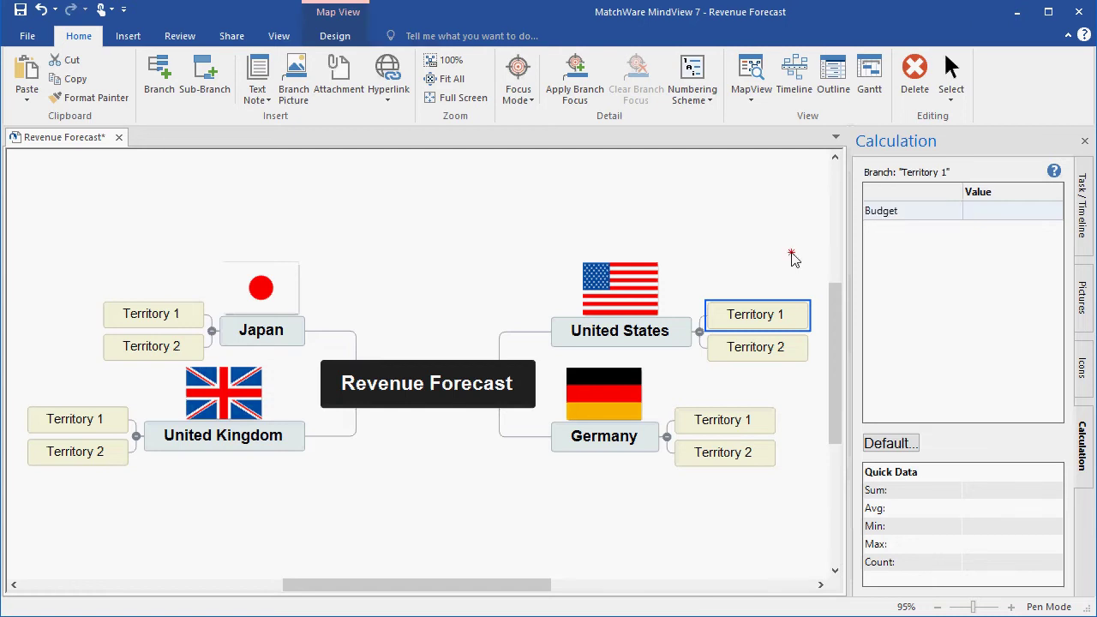
left_click(770, 323)
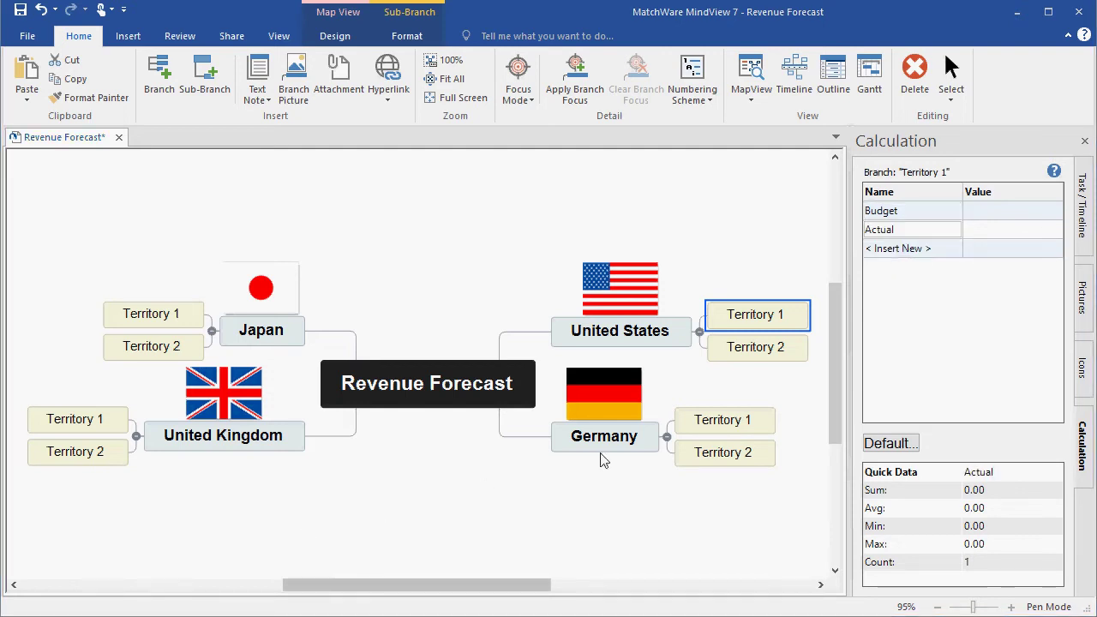
left_click(896, 249)
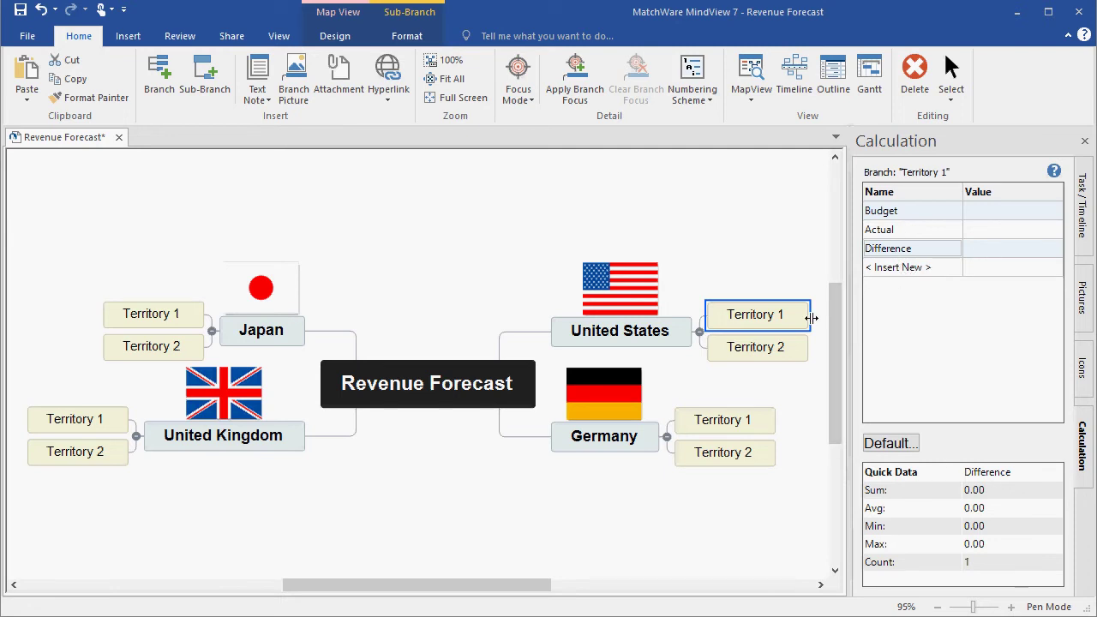
Enter Territory 1's Budget as 6000000 and Actual as 6400000
left_click(974, 214)
left_click(973, 214)
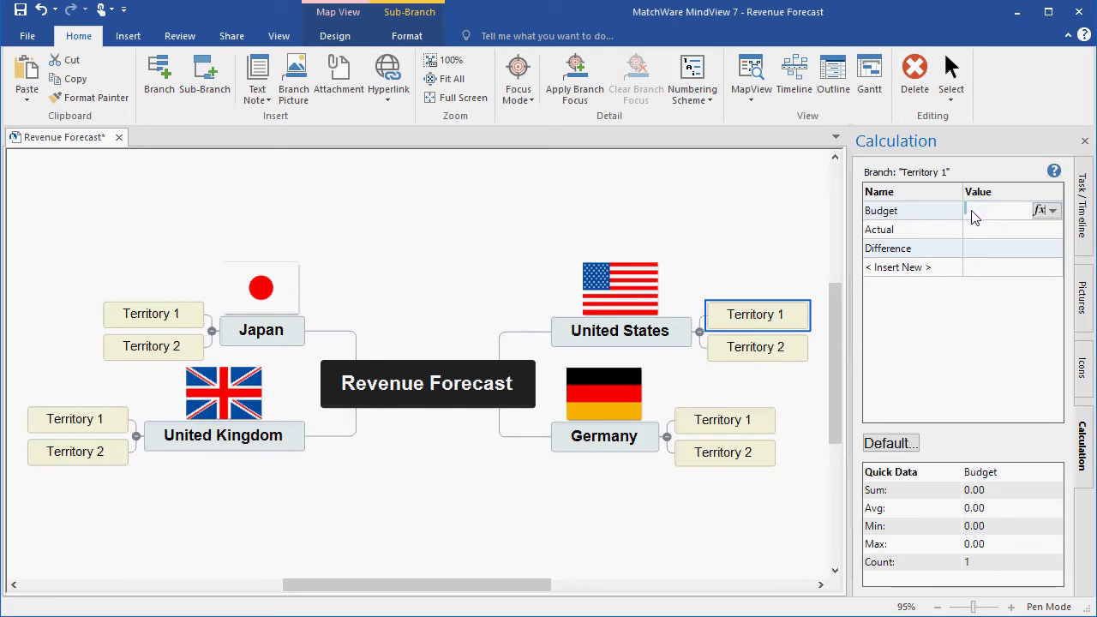
type("6000000")
key("Return")
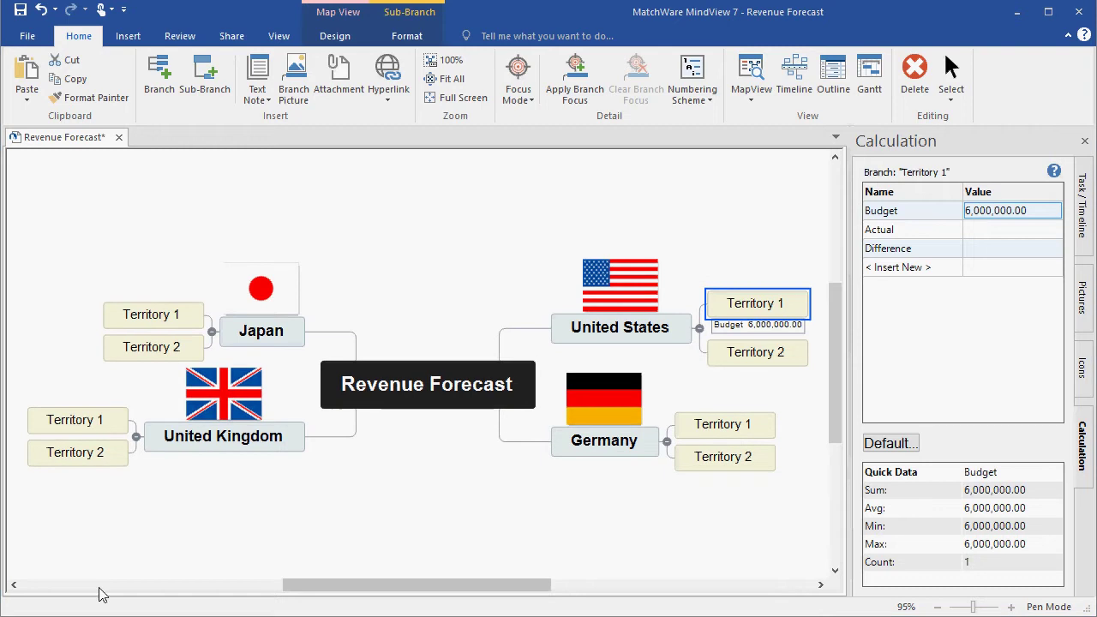
left_click(985, 230)
type("6400000")
key("Return")
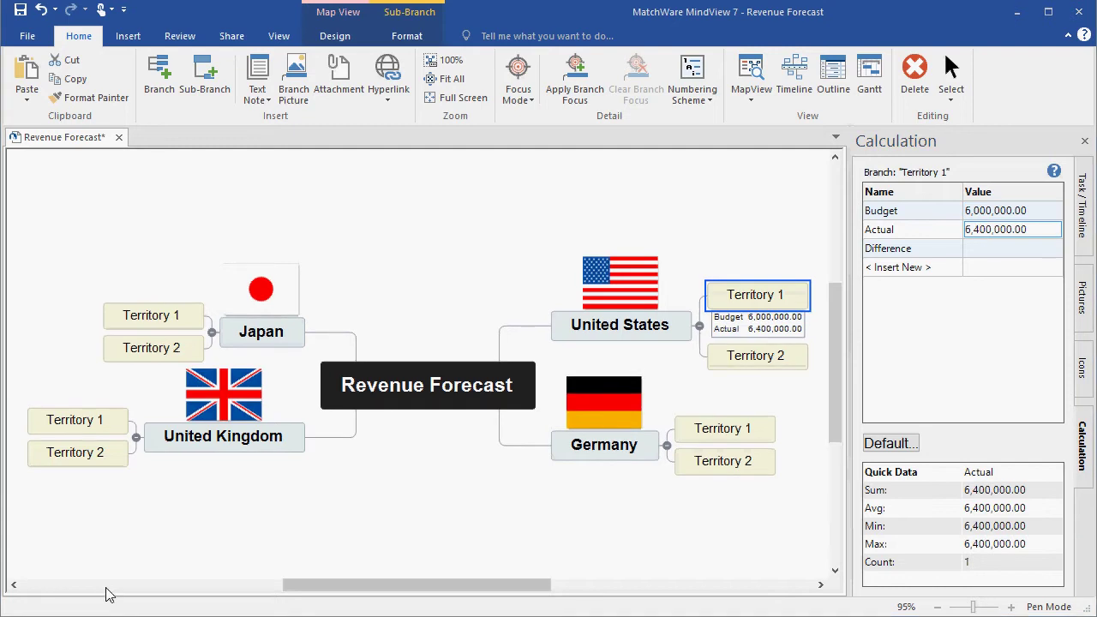
left_click(986, 248)
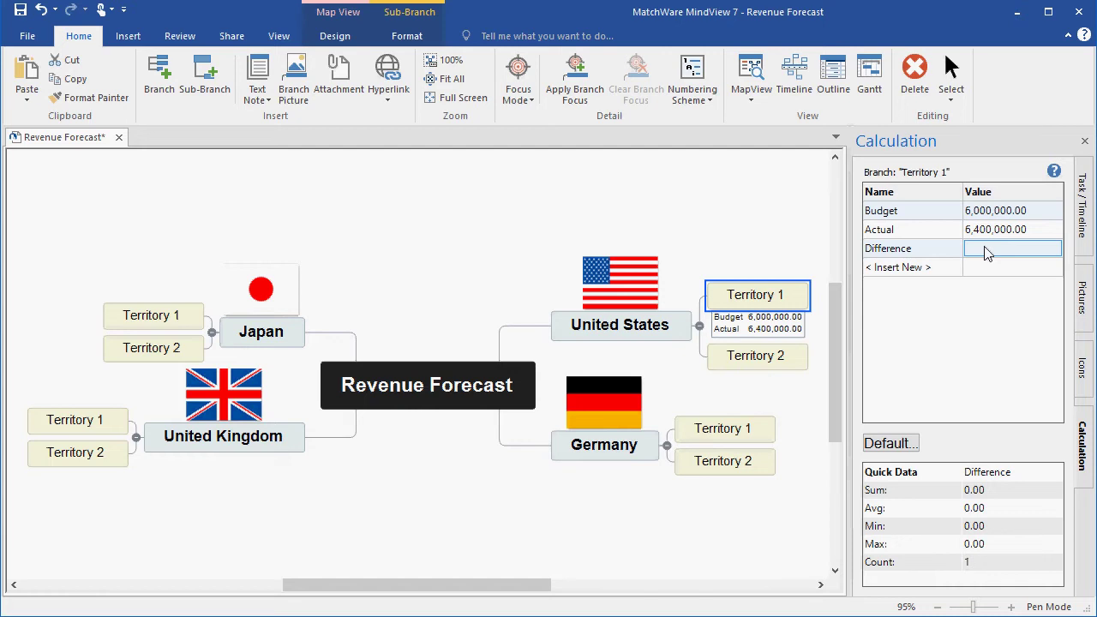
Set Territory 1's Difference to the formula {Actual} - {Budget}, giving 400,000.00
left_click(985, 250)
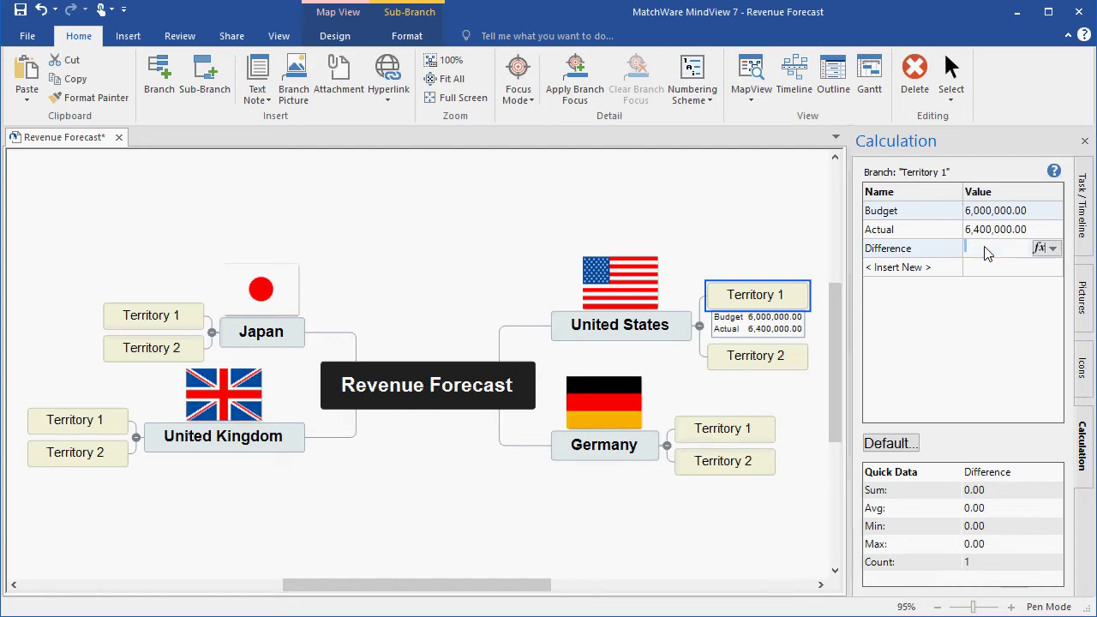
left_click(1053, 249)
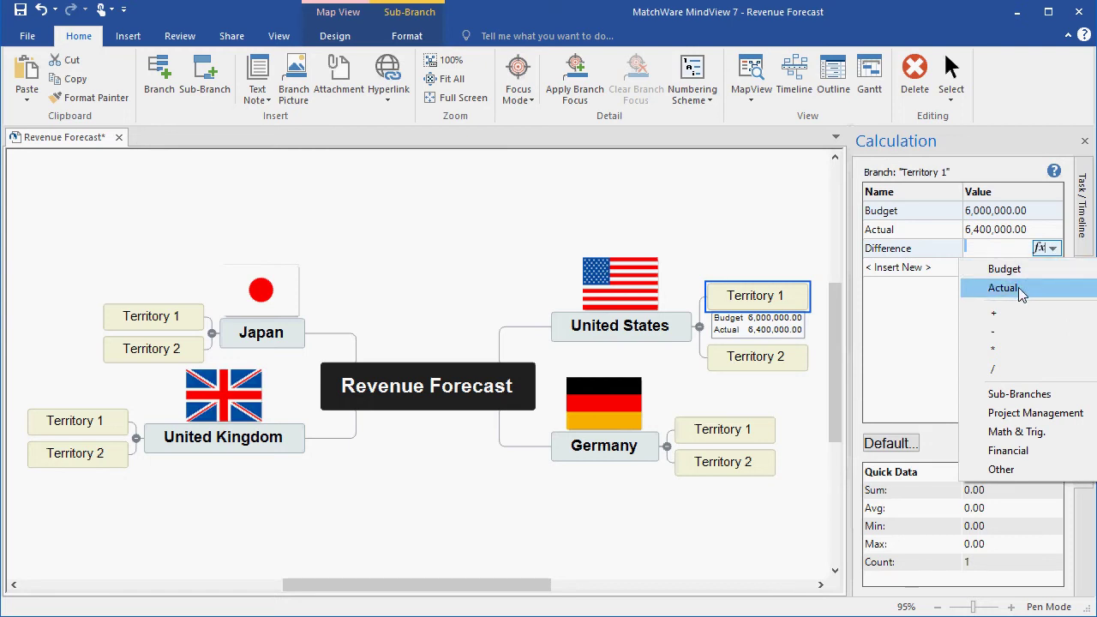
left_click(1019, 292)
left_click(1050, 248)
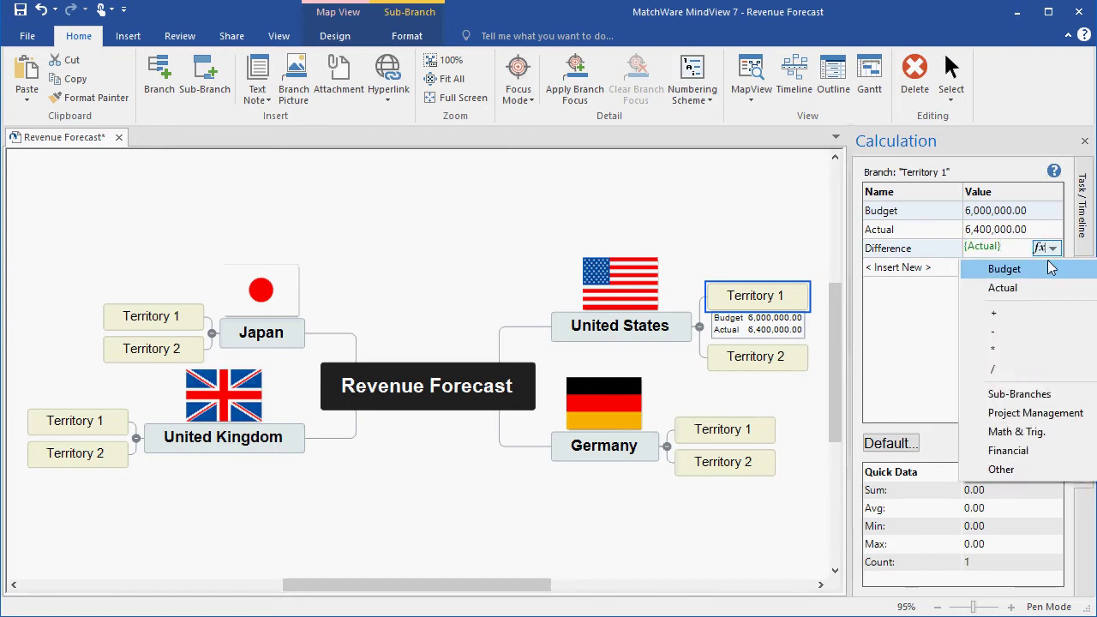
left_click(1010, 335)
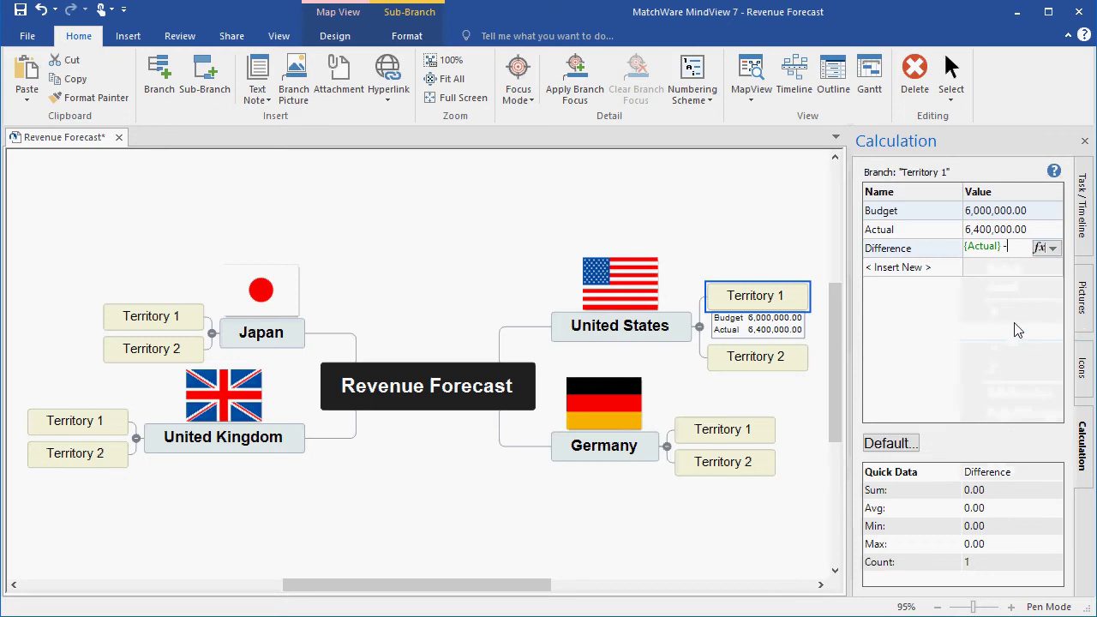
left_click(1050, 249)
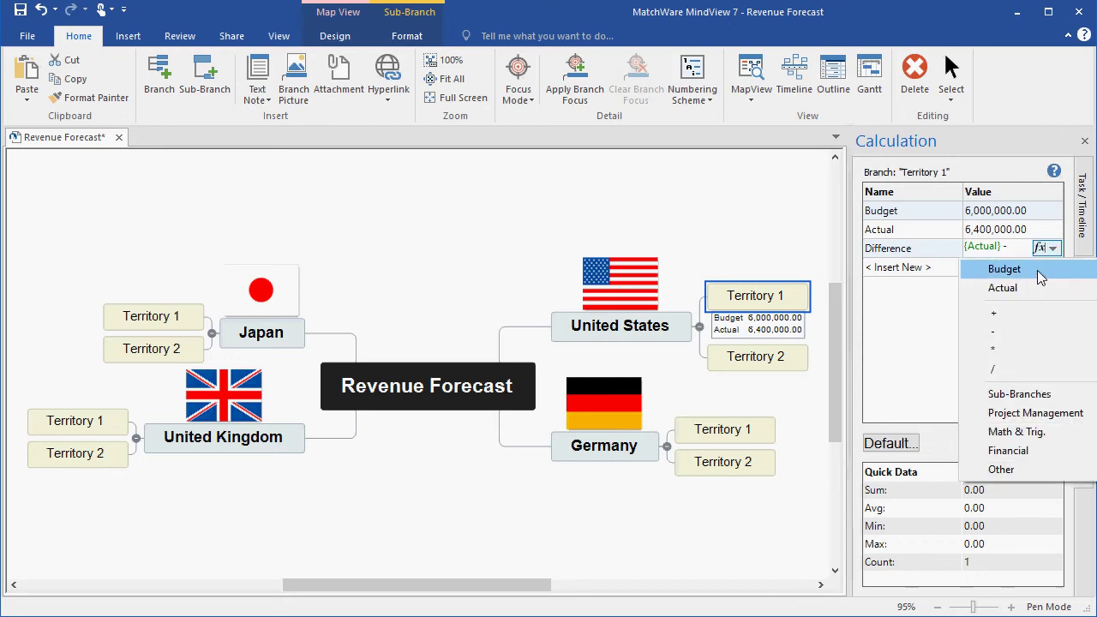
left_click(1004, 269)
left_click(994, 313)
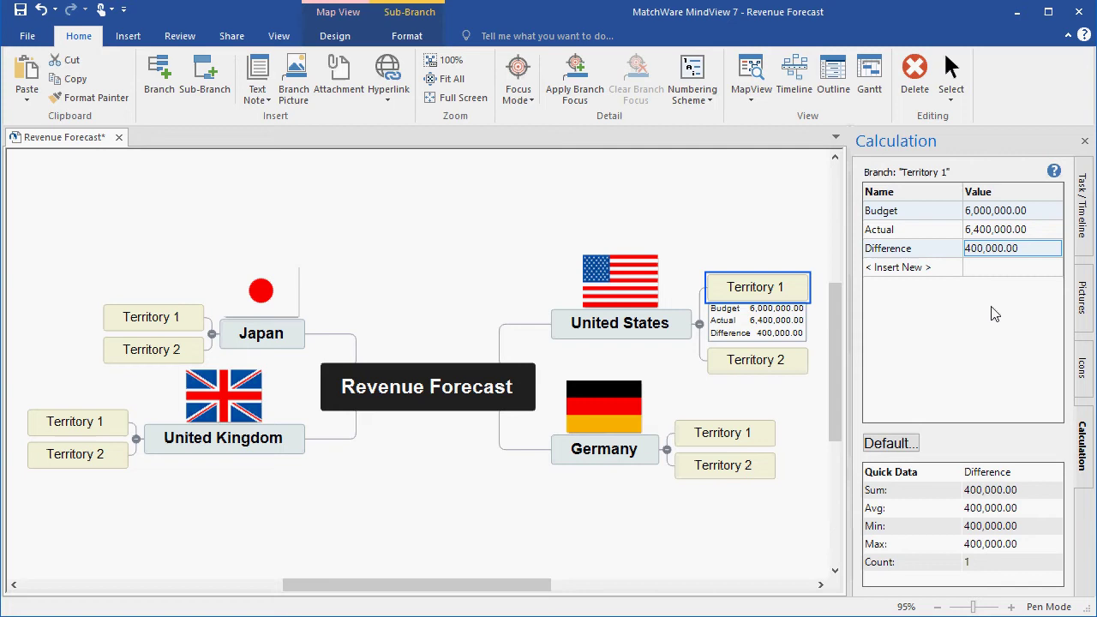
In Defaults and Formats, set the $ currency format for Budget, Actual and Difference
left_click(891, 444)
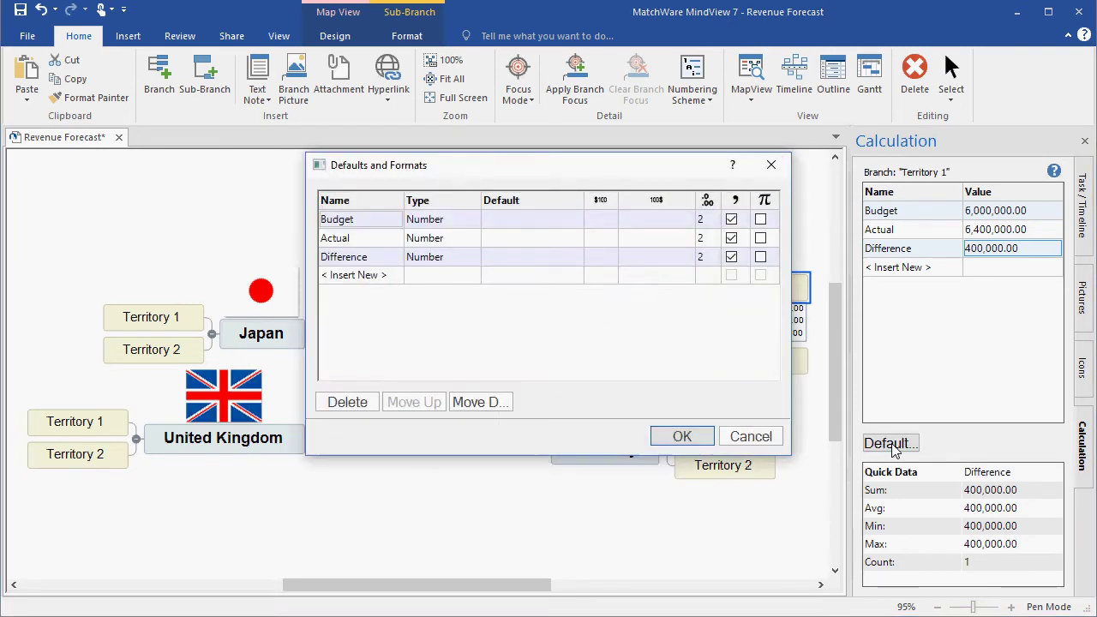
left_click(609, 224)
left_click(609, 221)
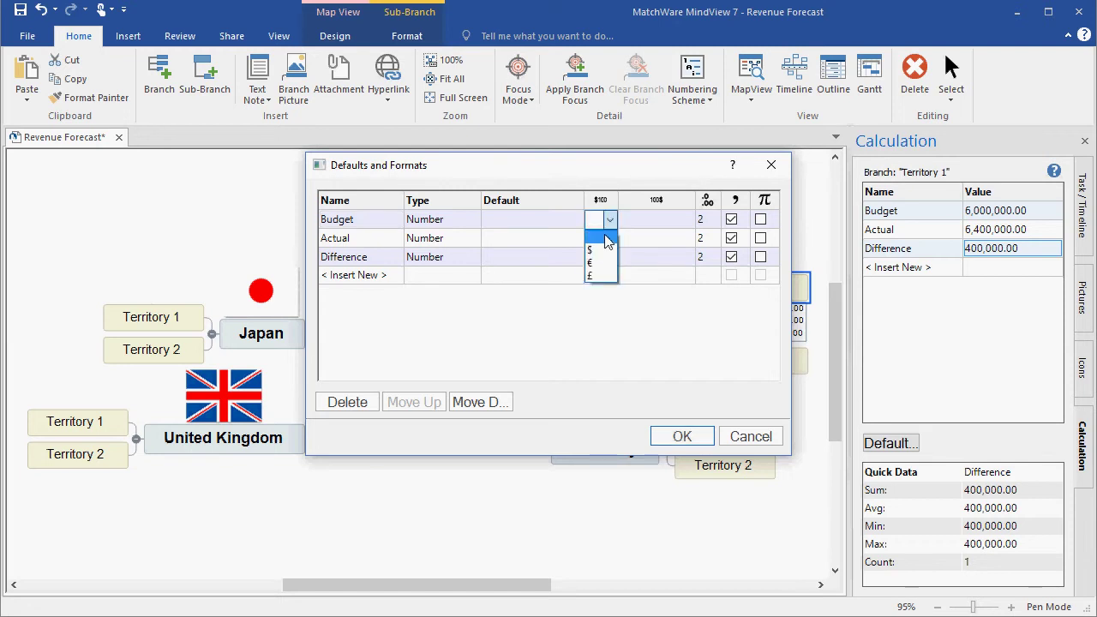
left_click(600, 250)
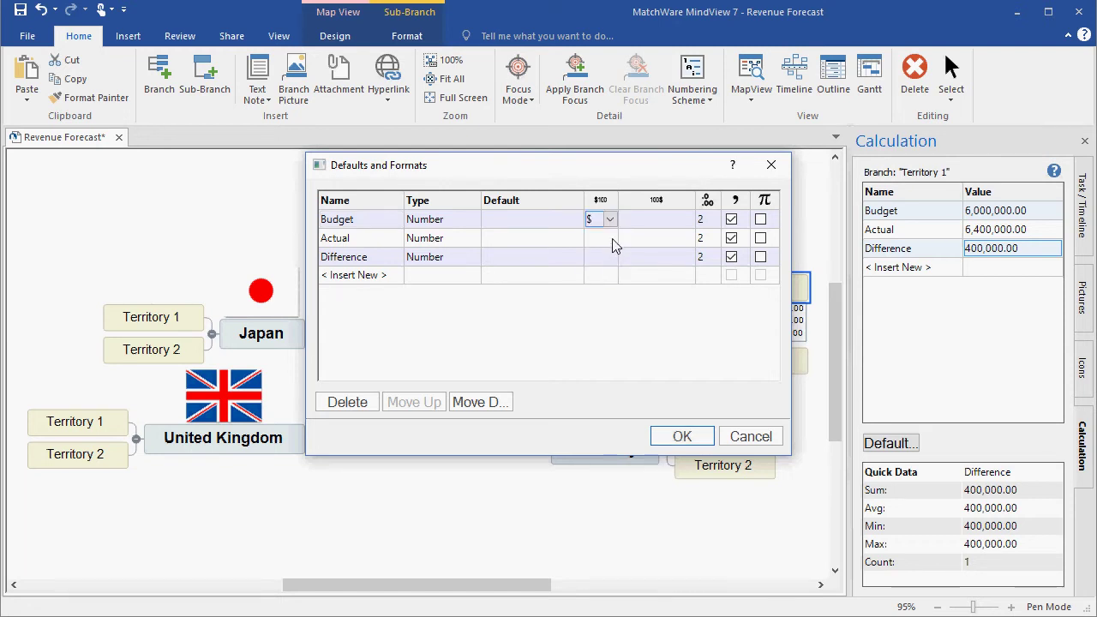
left_click(611, 237)
left_click(609, 239)
left_click(607, 269)
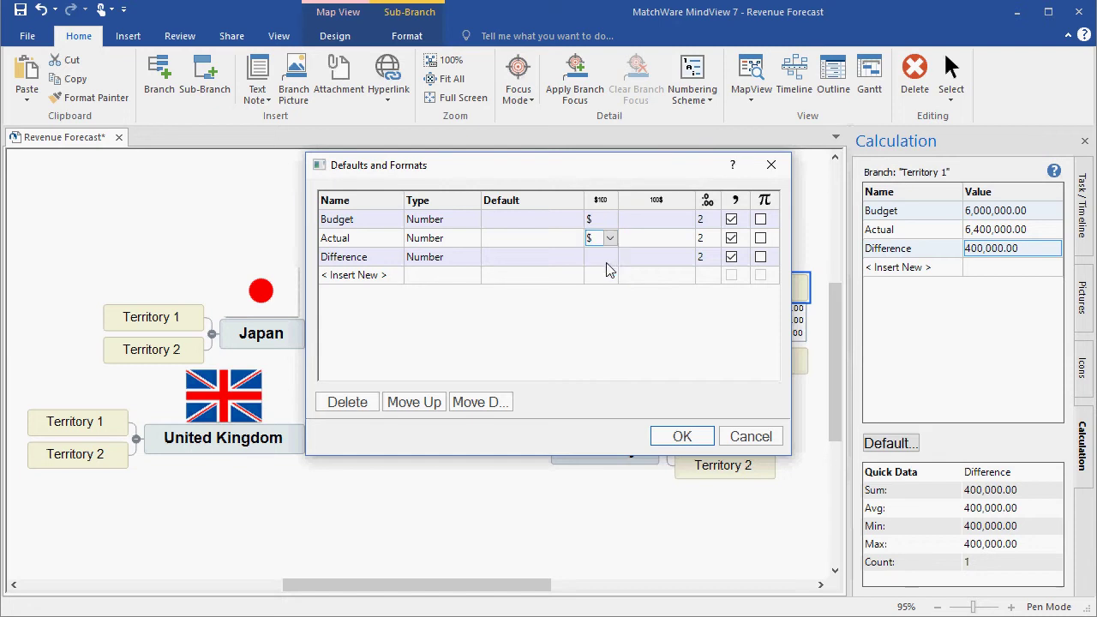
left_click(609, 257)
left_click(609, 257)
left_click(602, 286)
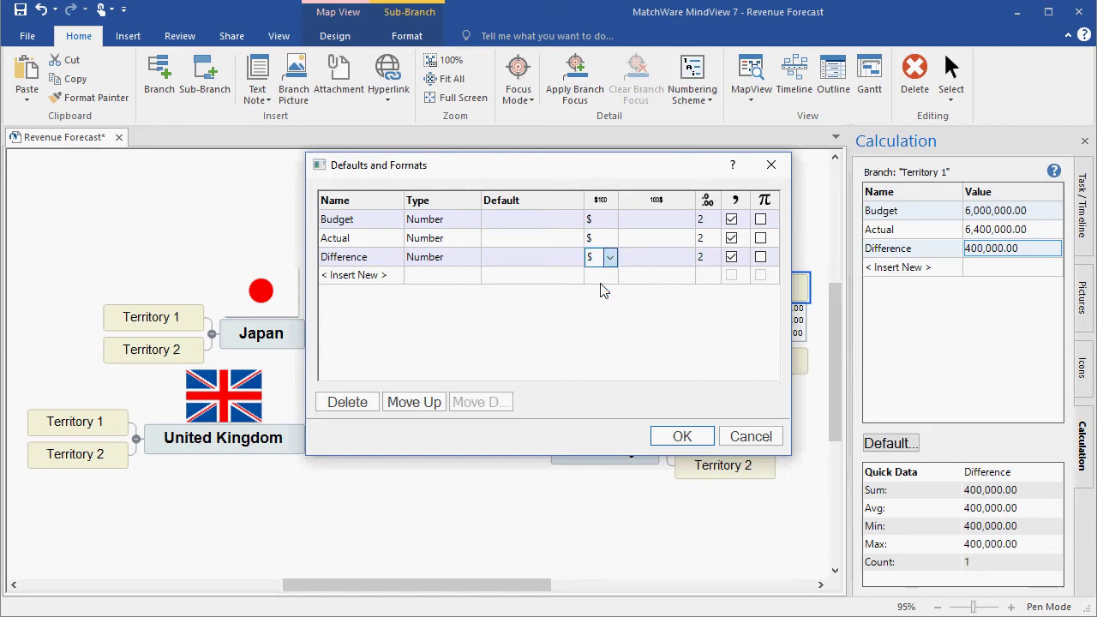
left_click(674, 437)
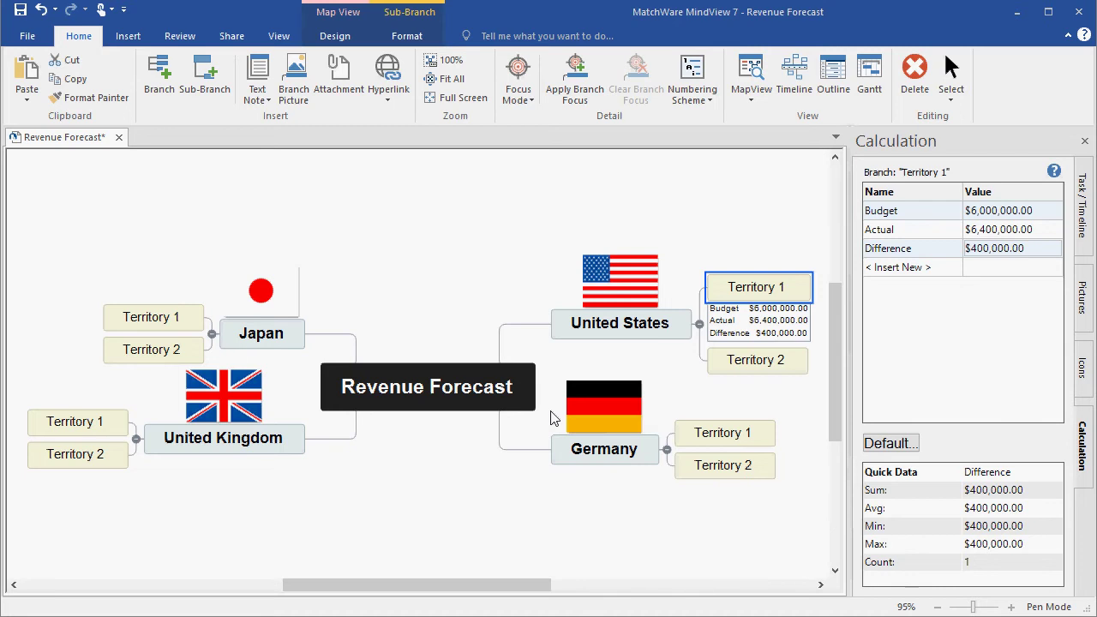
Select the United States Territory 2 branch
left_click(745, 368)
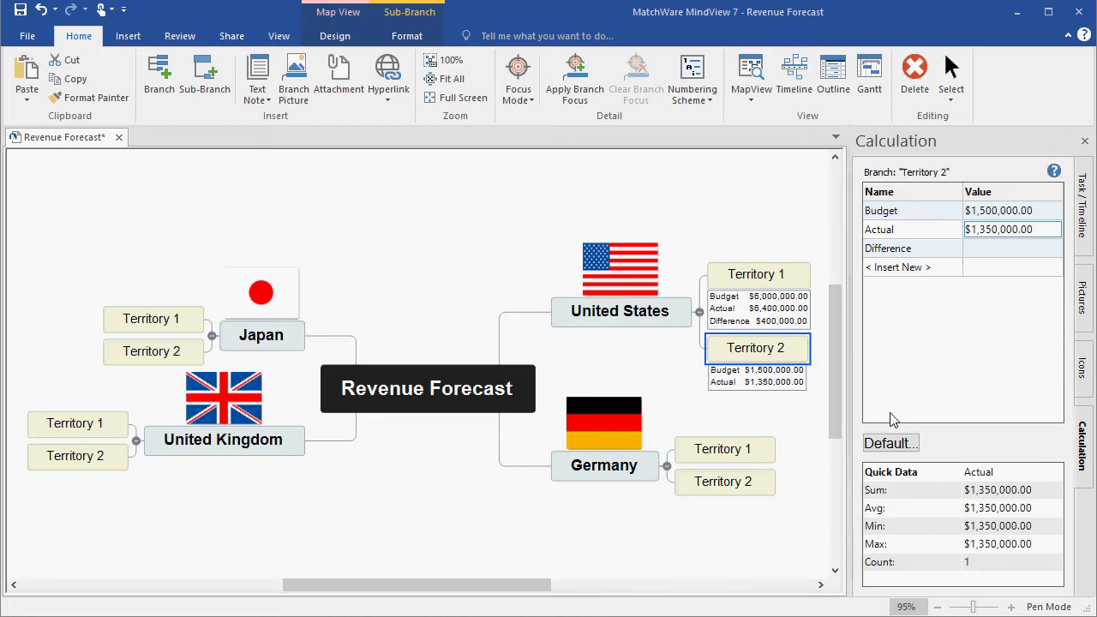
In Defaults and Formats, make {Actual} - {Budget} the default Difference formula
left_click(896, 443)
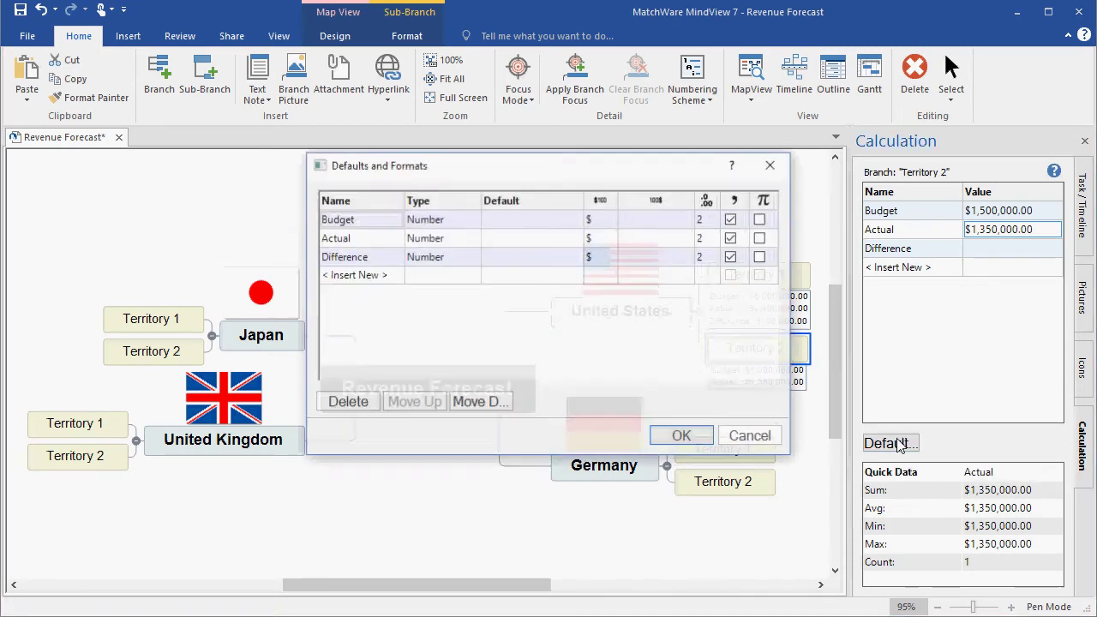
left_click(566, 261)
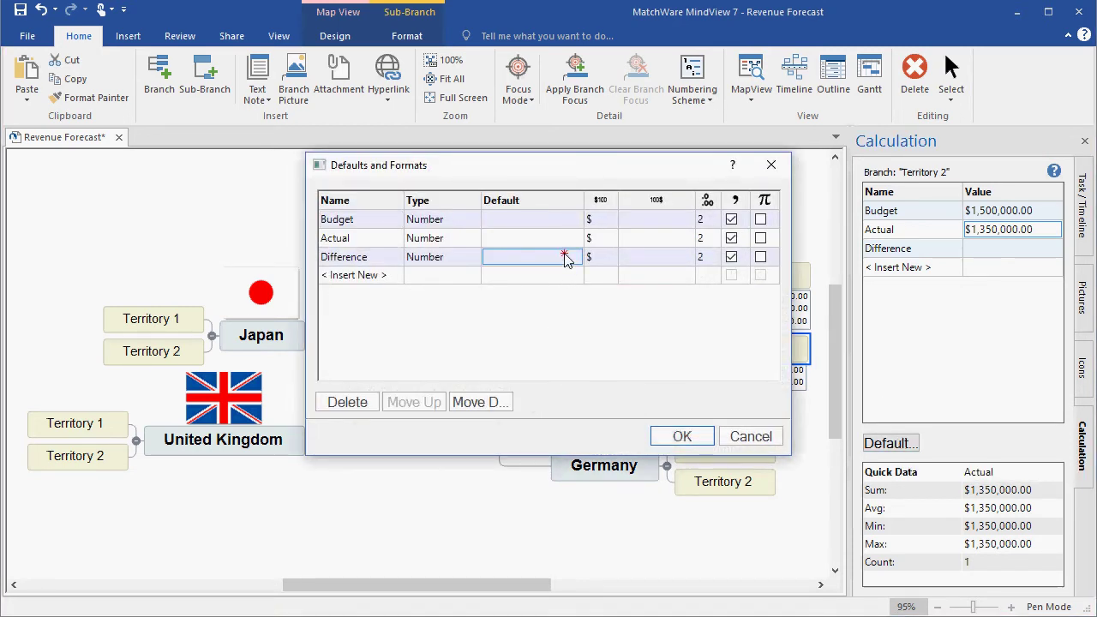
left_click(573, 258)
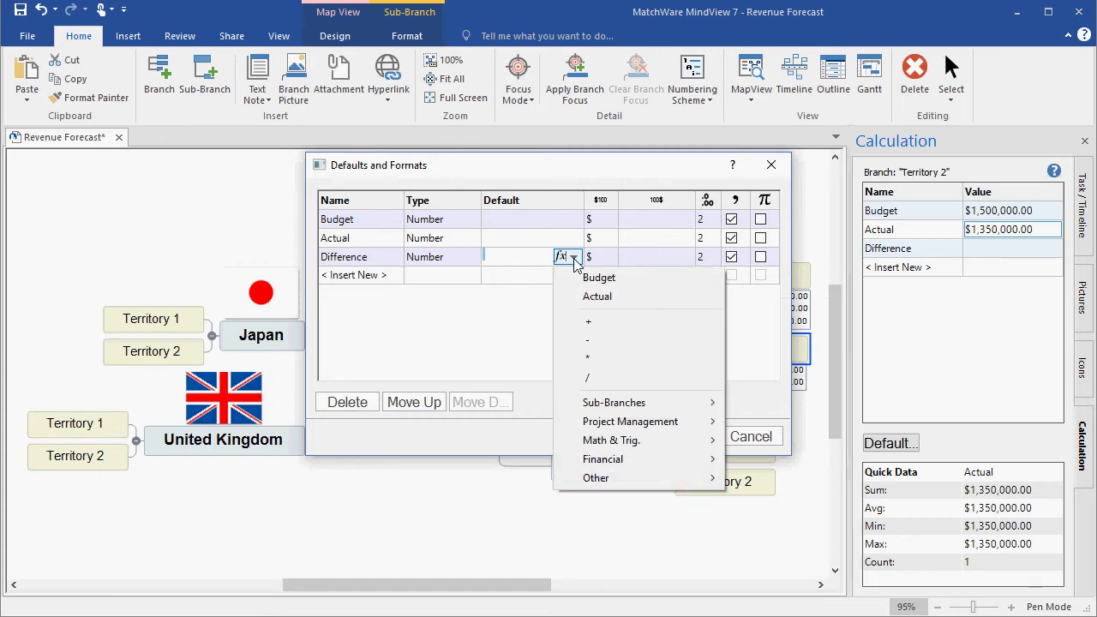
left_click(624, 297)
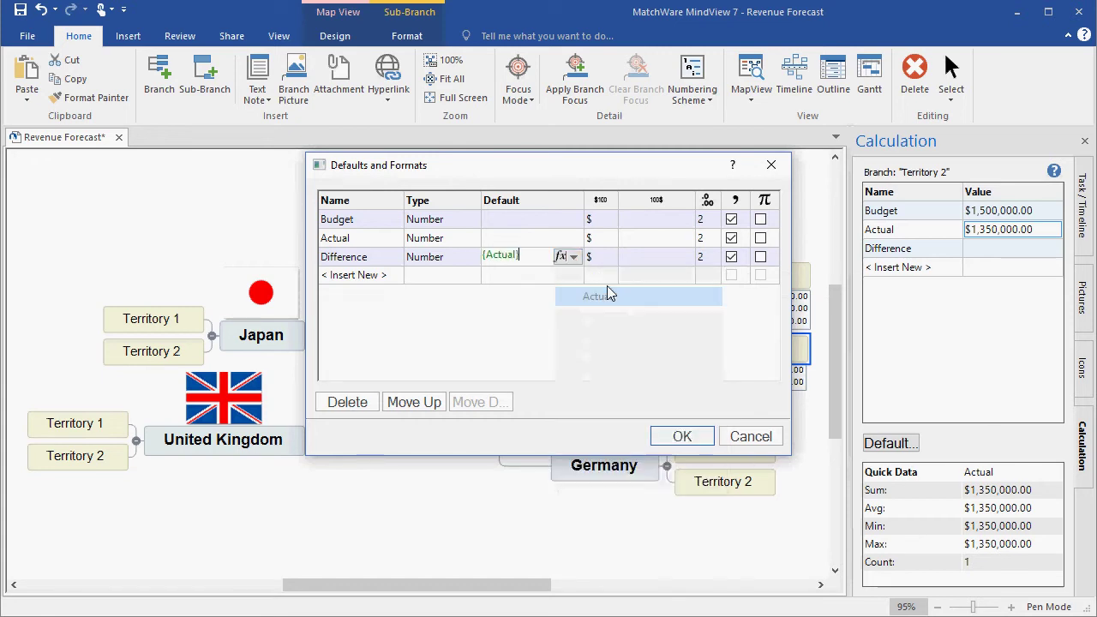
left_click(574, 257)
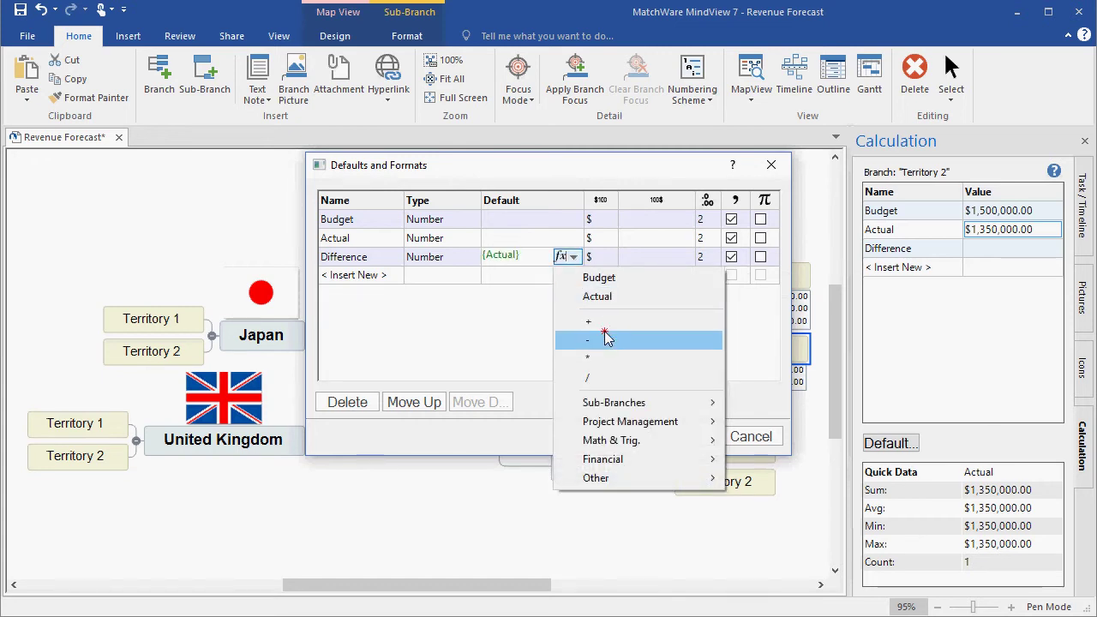
left_click(604, 338)
left_click(573, 257)
left_click(598, 276)
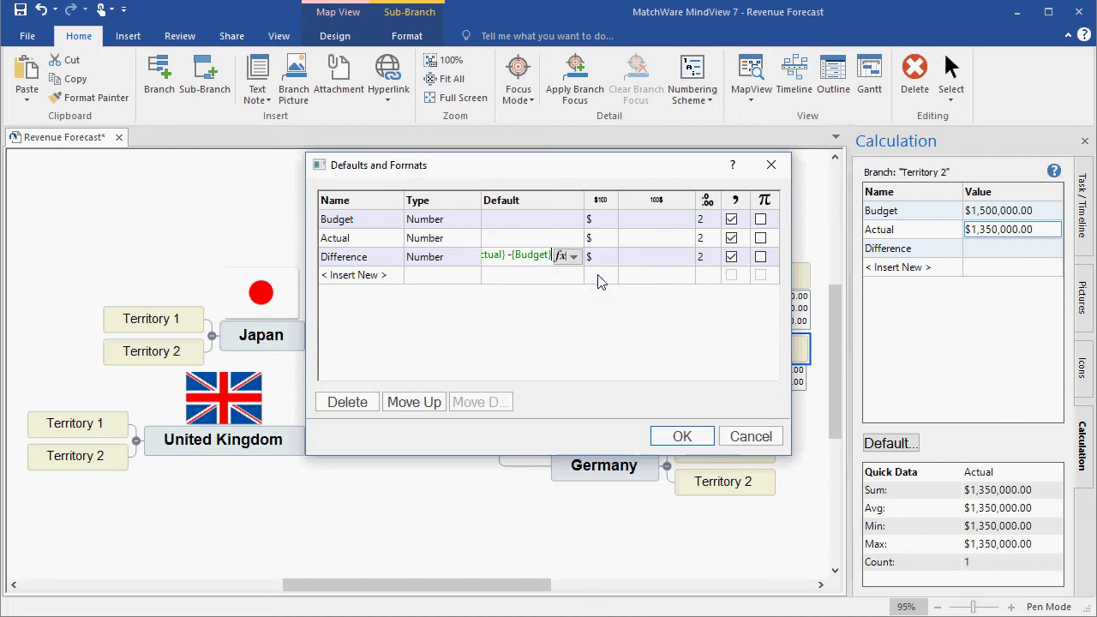
left_click(677, 436)
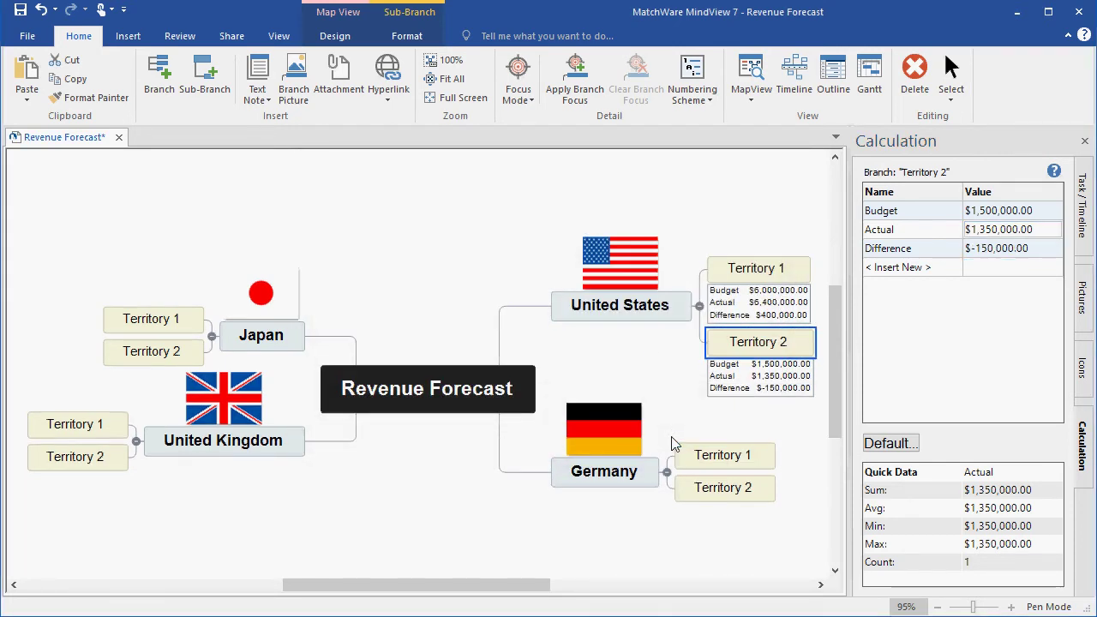
left_click_drag(708, 455, 703, 486)
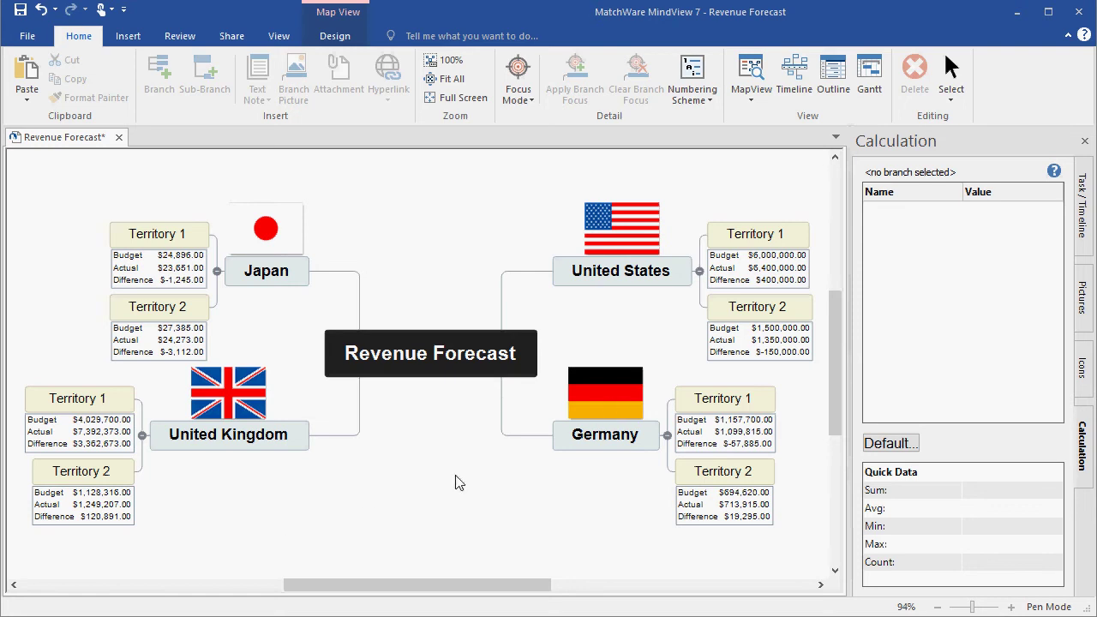
Set the United States Budget to the SUM of its sub-branches
left_click(624, 279)
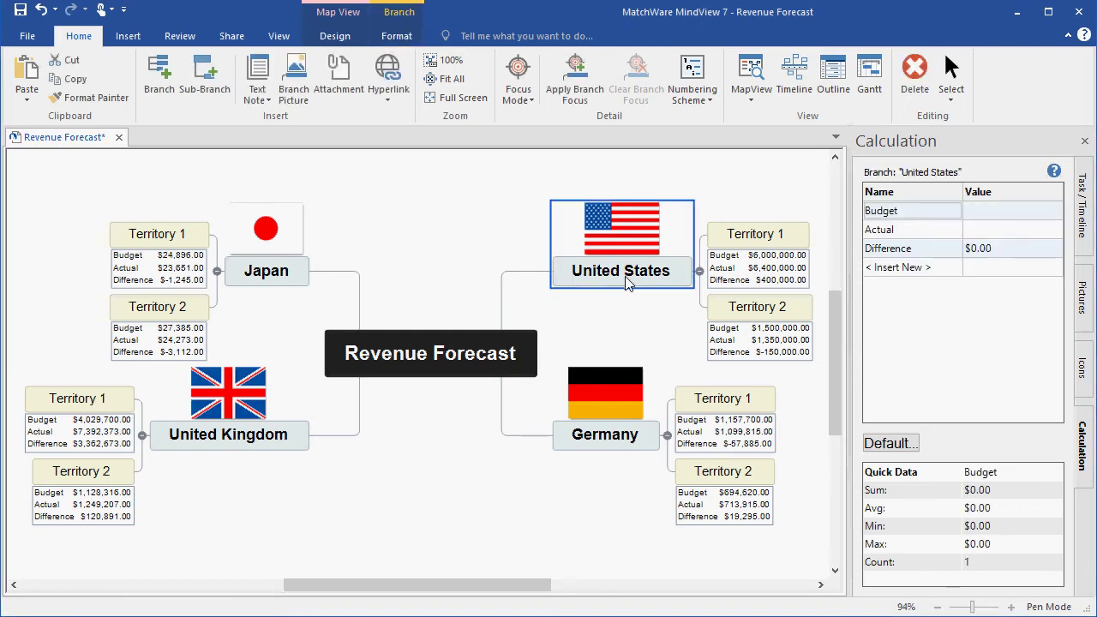
left_click(1042, 212)
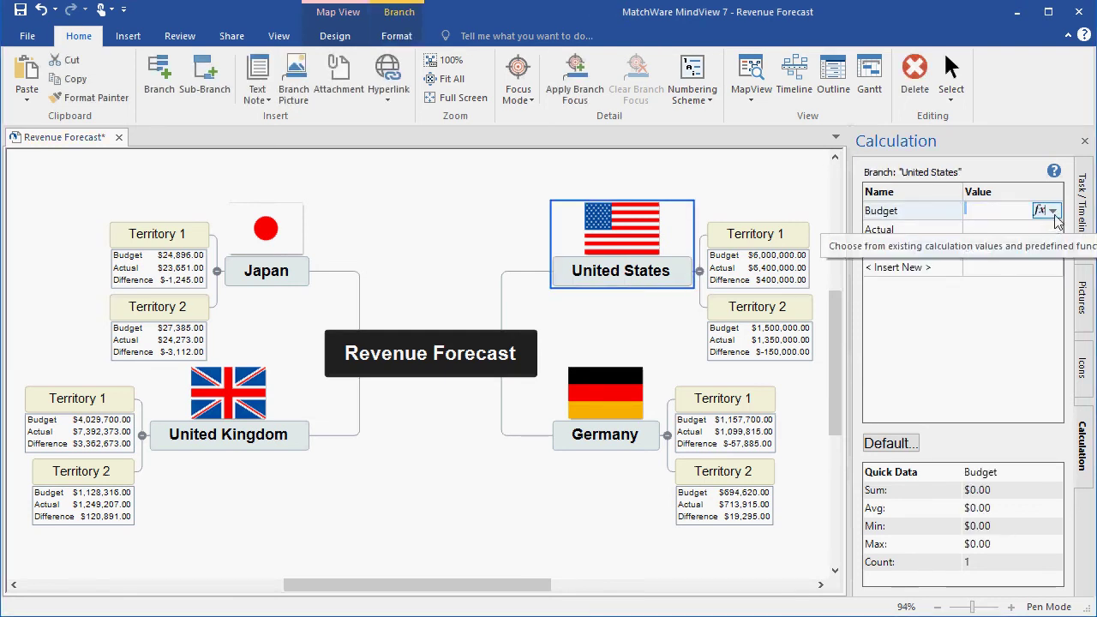
left_click(1051, 212)
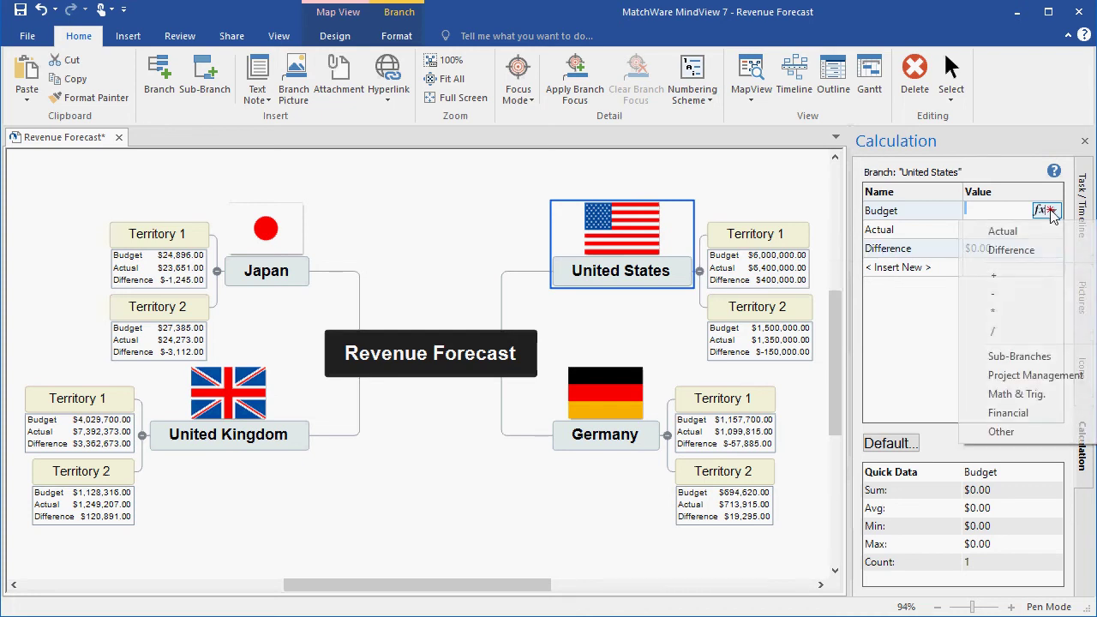
mouse_move(1016, 360)
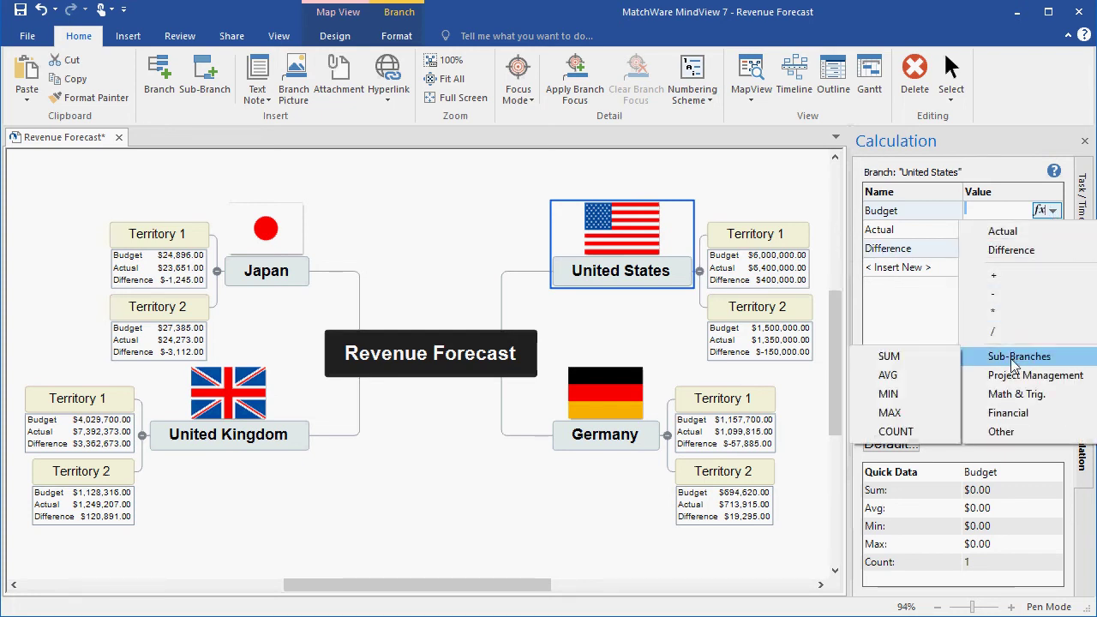
left_click(947, 358)
left_click(653, 307)
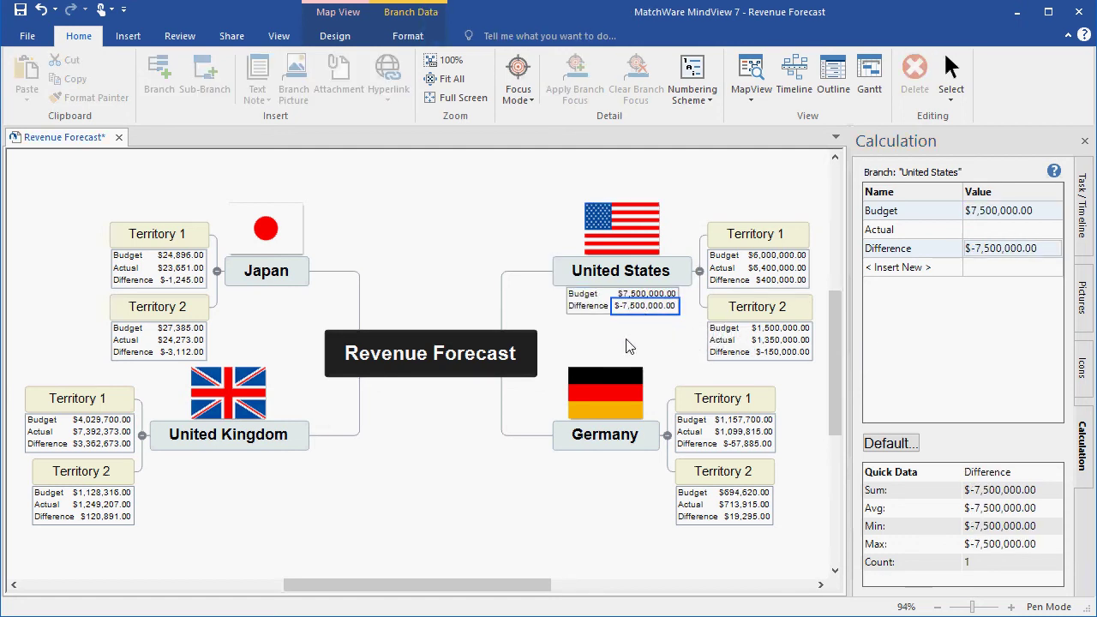
Set the United States Actual to the SUM of its sub-branches
left_click(644, 271)
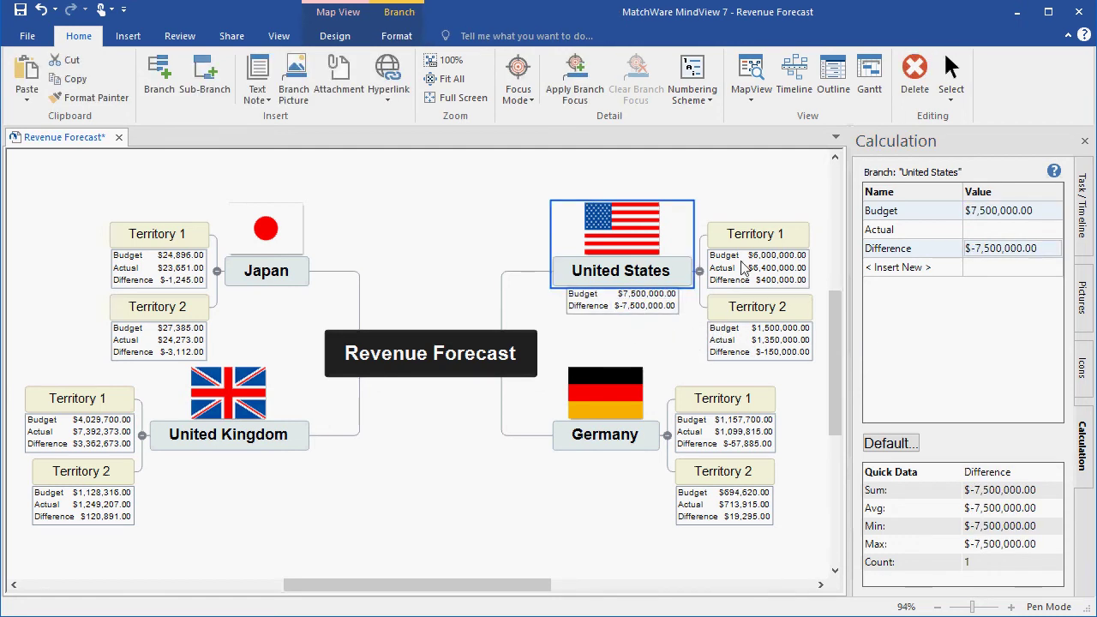
left_click(976, 230)
left_click(1017, 230)
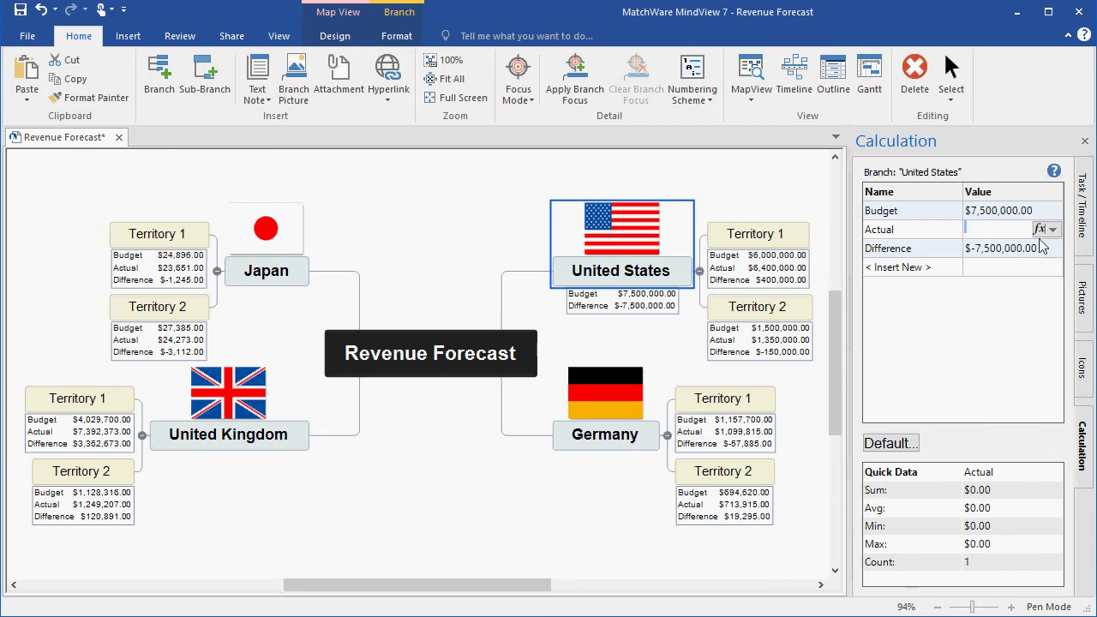
left_click(1052, 229)
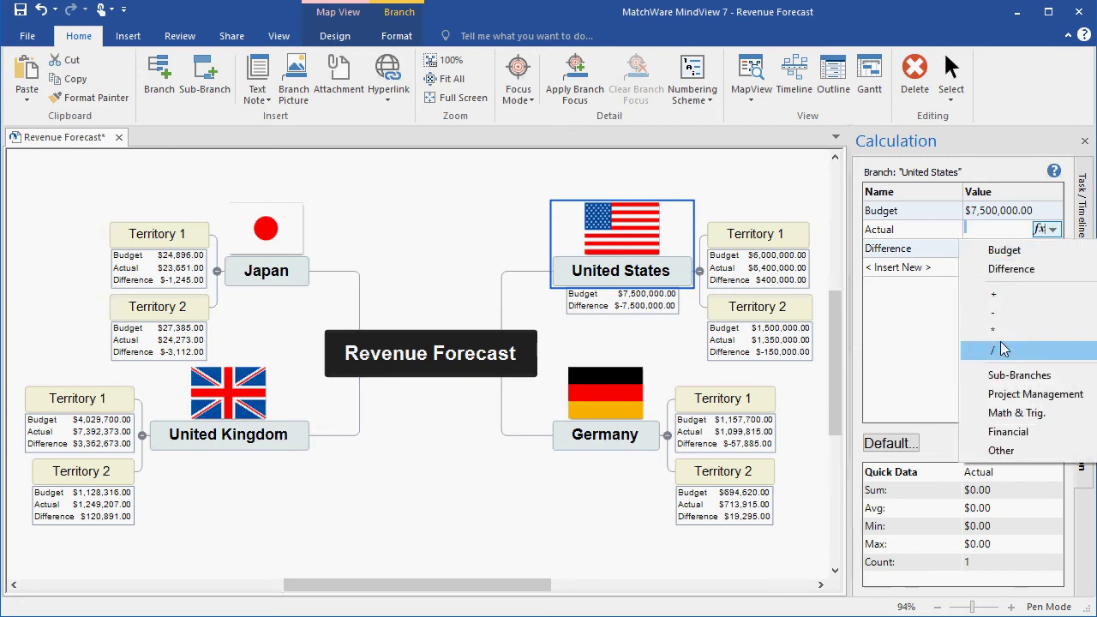
mouse_move(1003, 380)
left_click(915, 376)
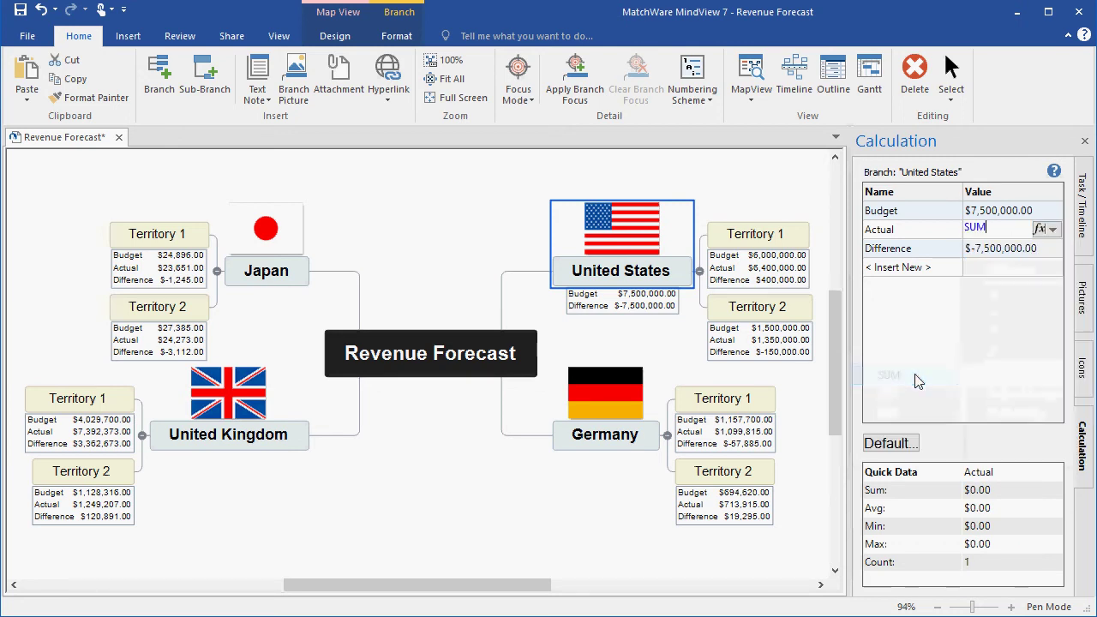
left_click(622, 332)
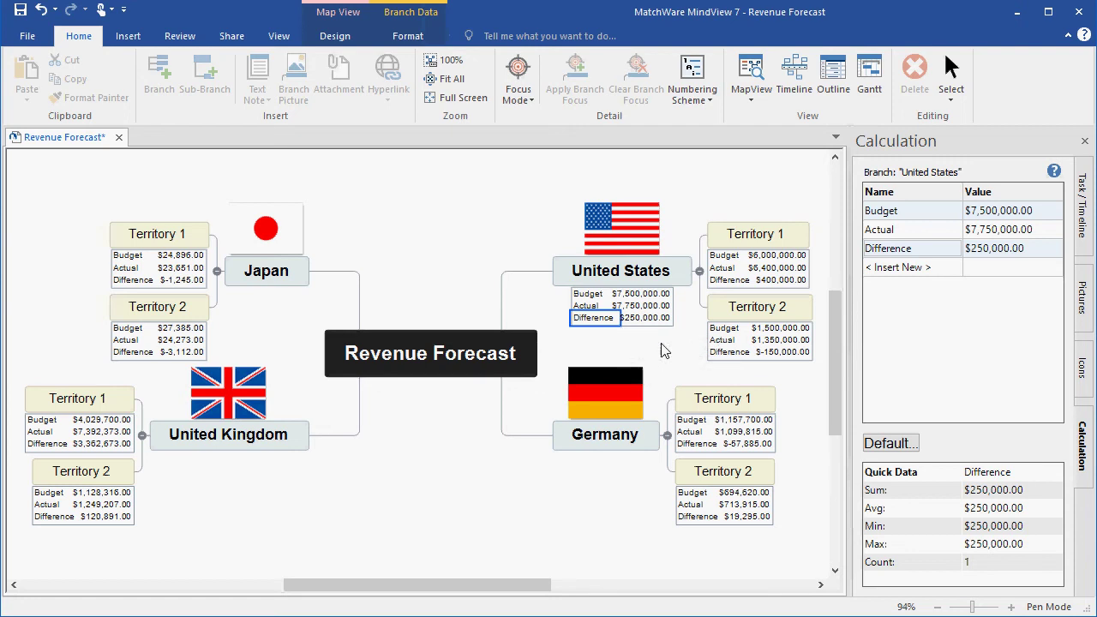
left_click(664, 351)
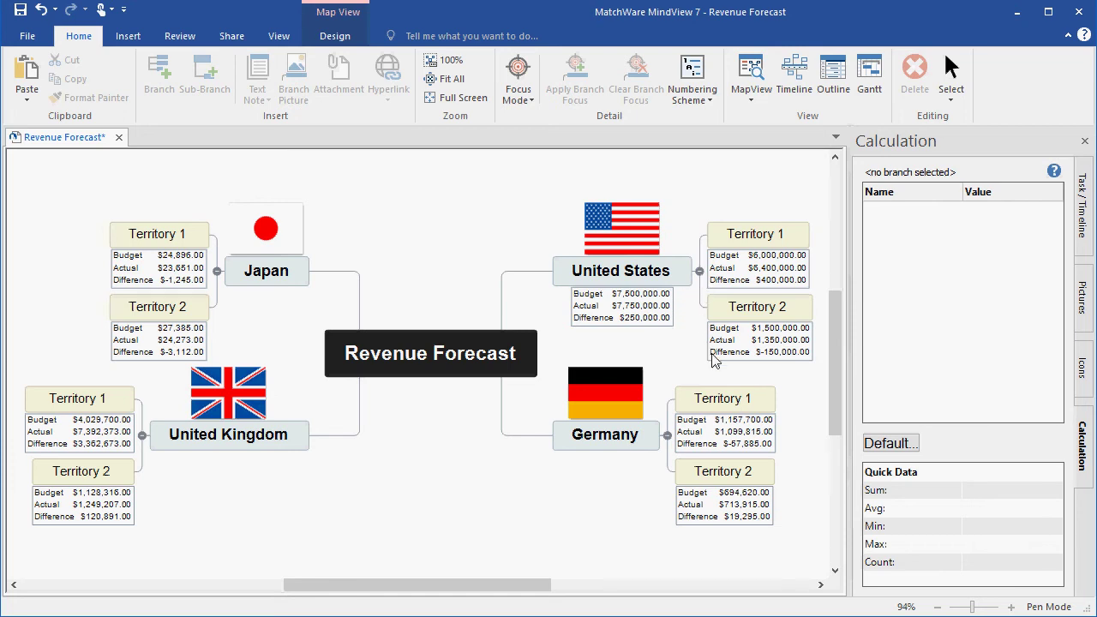
mouse_move(669, 332)
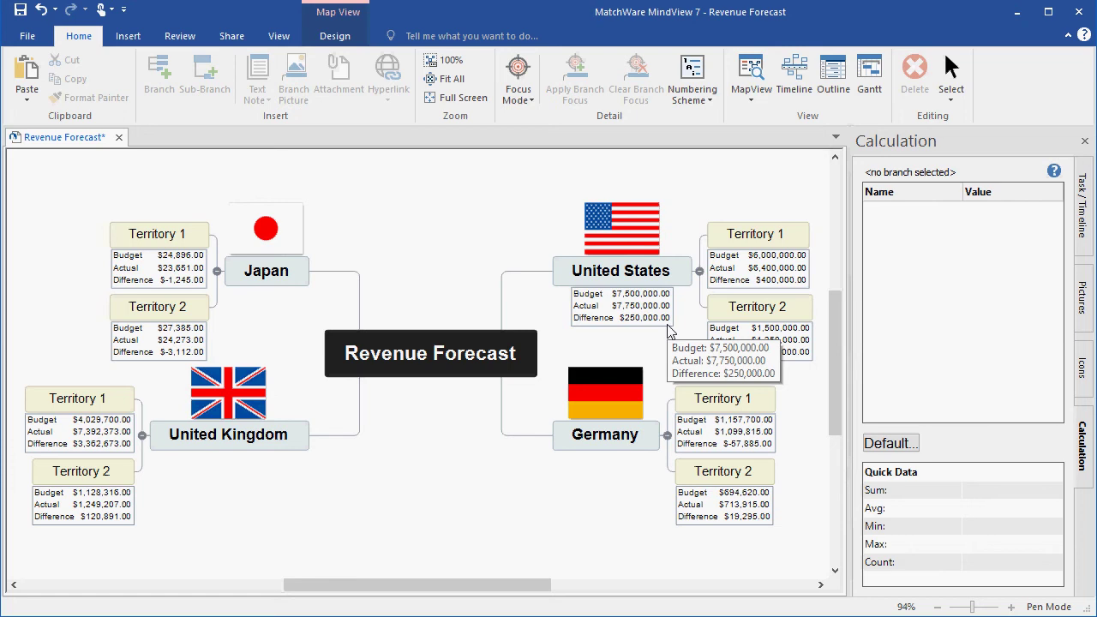
In Defaults and Formats, default both Budget and Actual to the SUM of sub-branches
left_click(894, 444)
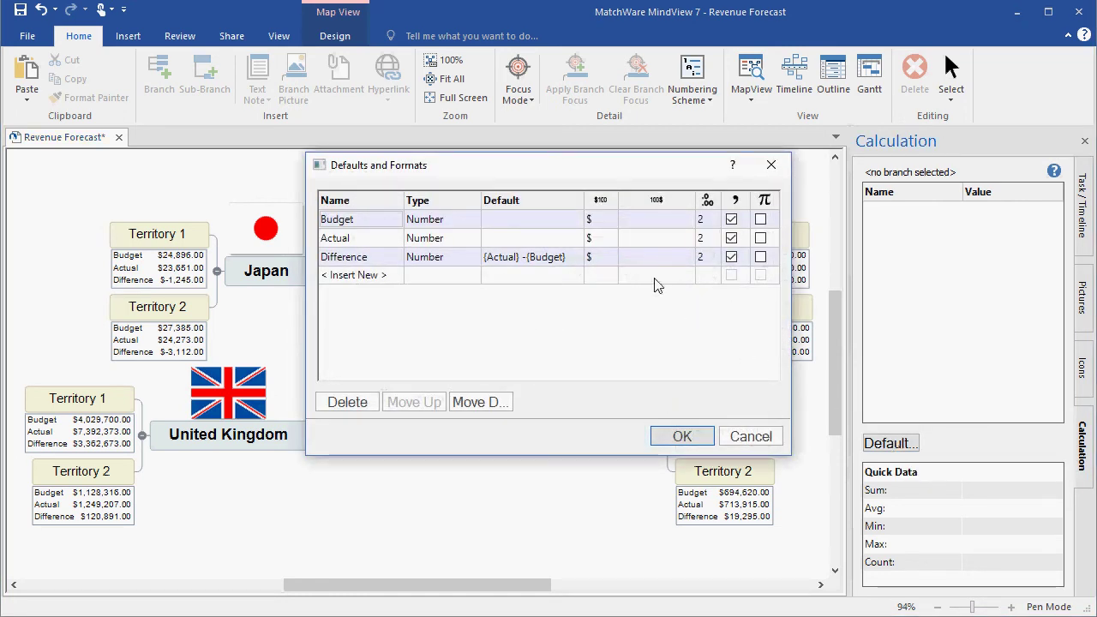
left_click(572, 222)
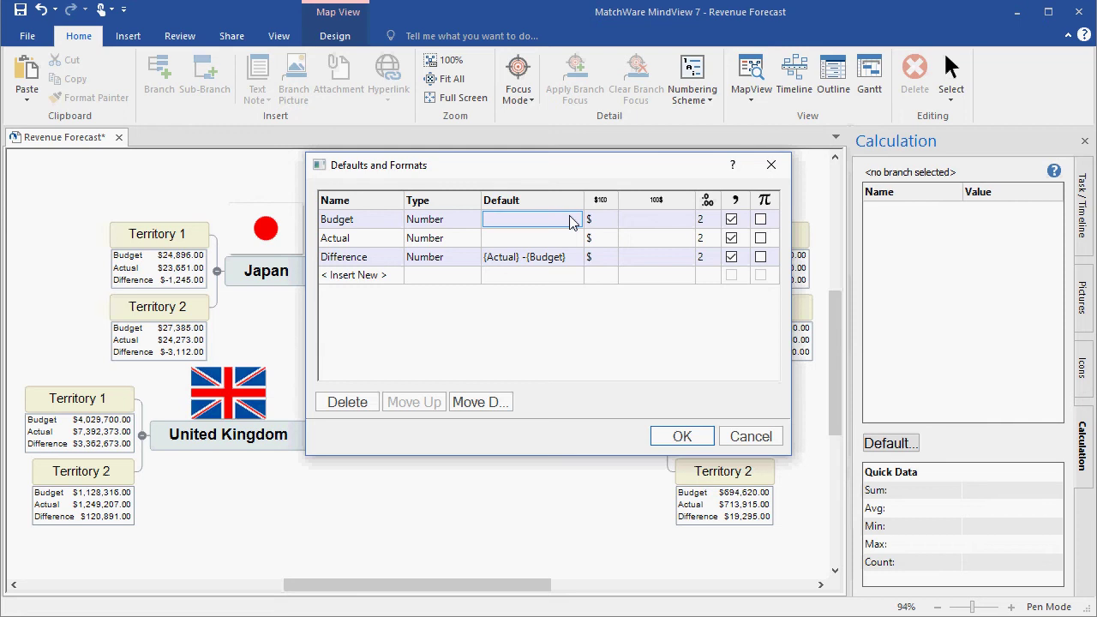
left_click(574, 222)
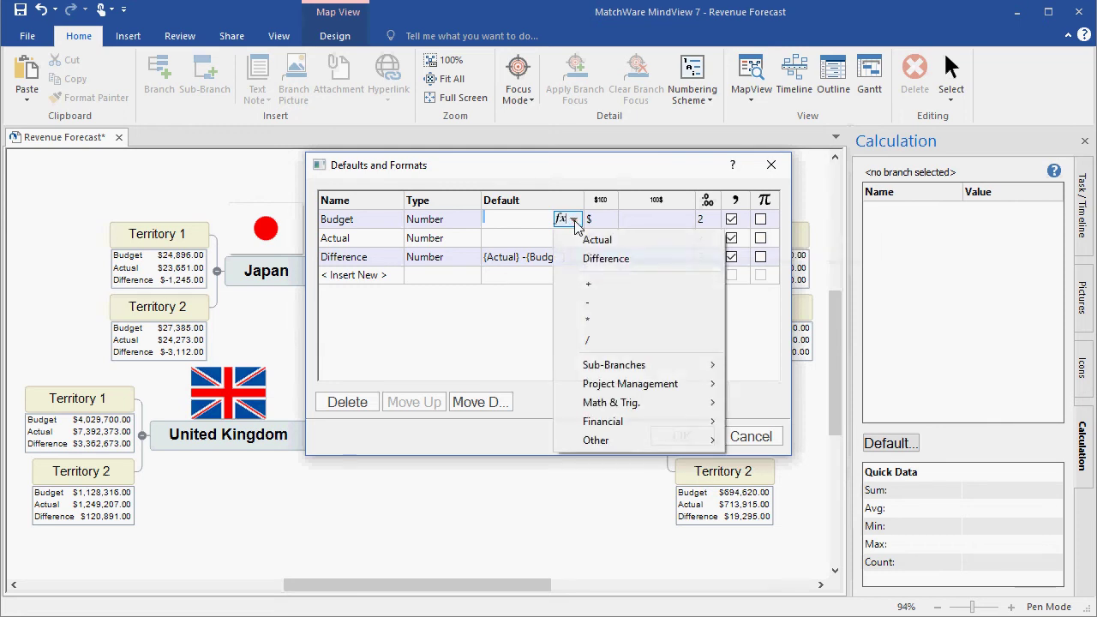
mouse_move(623, 368)
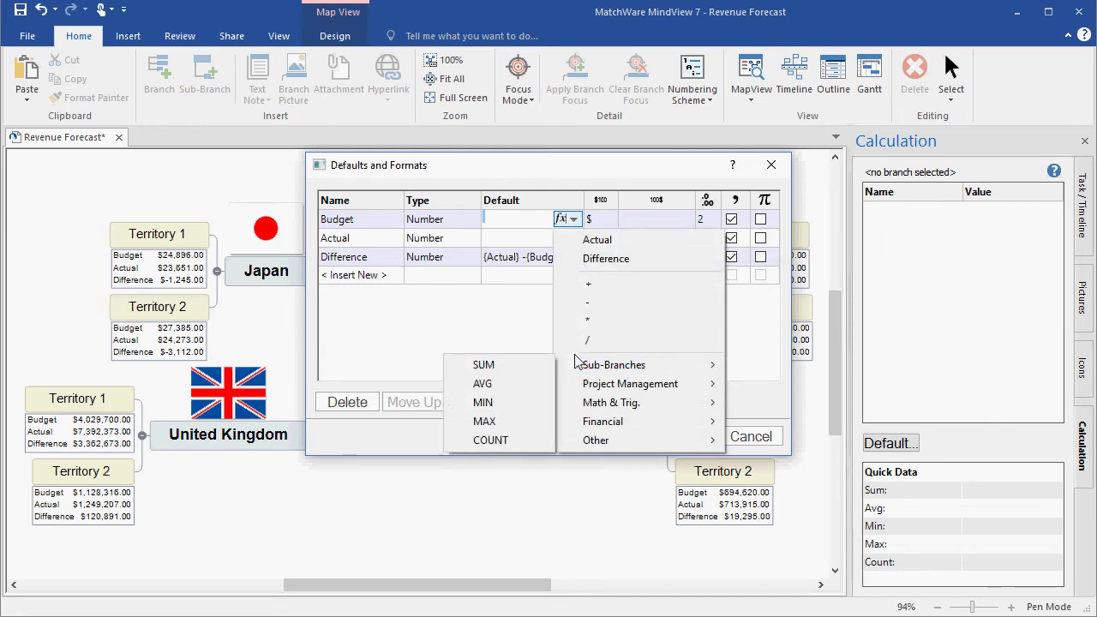
left_click(525, 364)
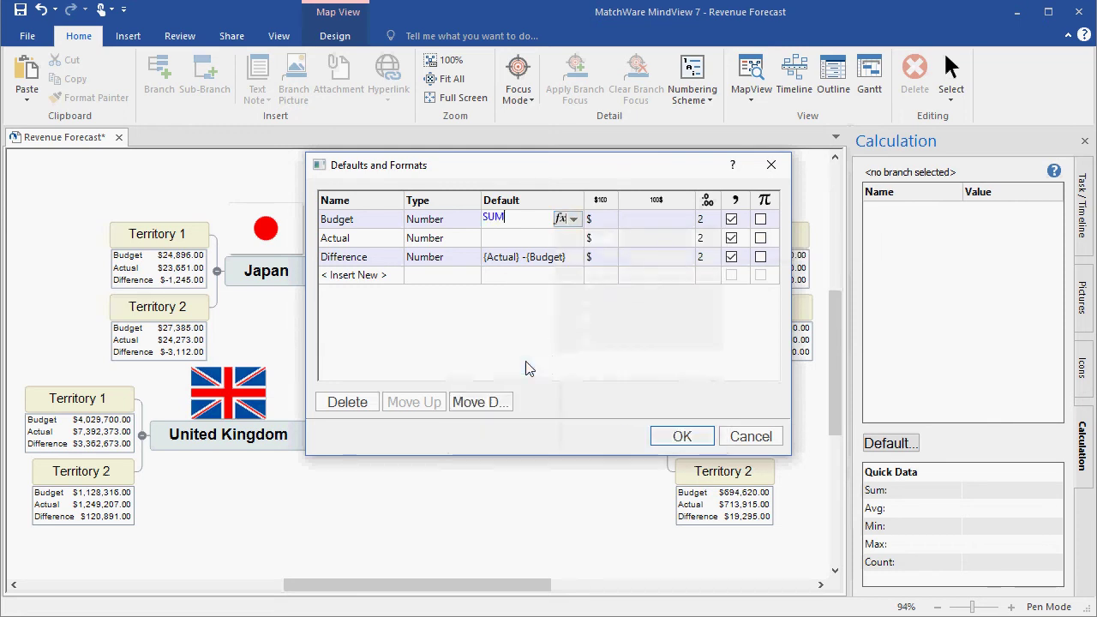
left_click(576, 239)
left_click(575, 238)
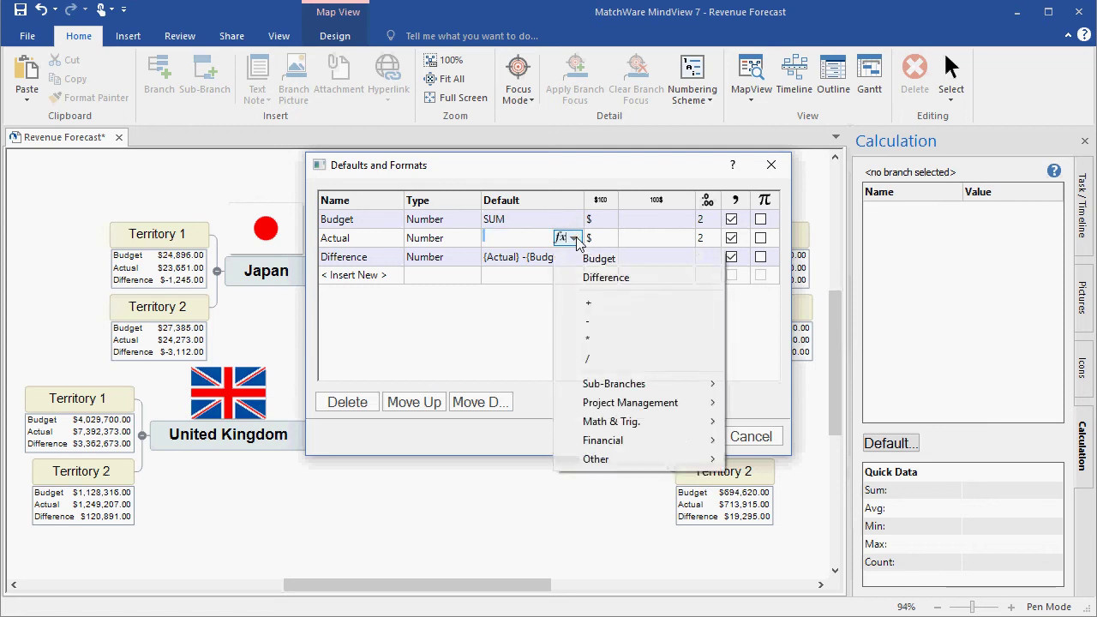
mouse_move(602, 387)
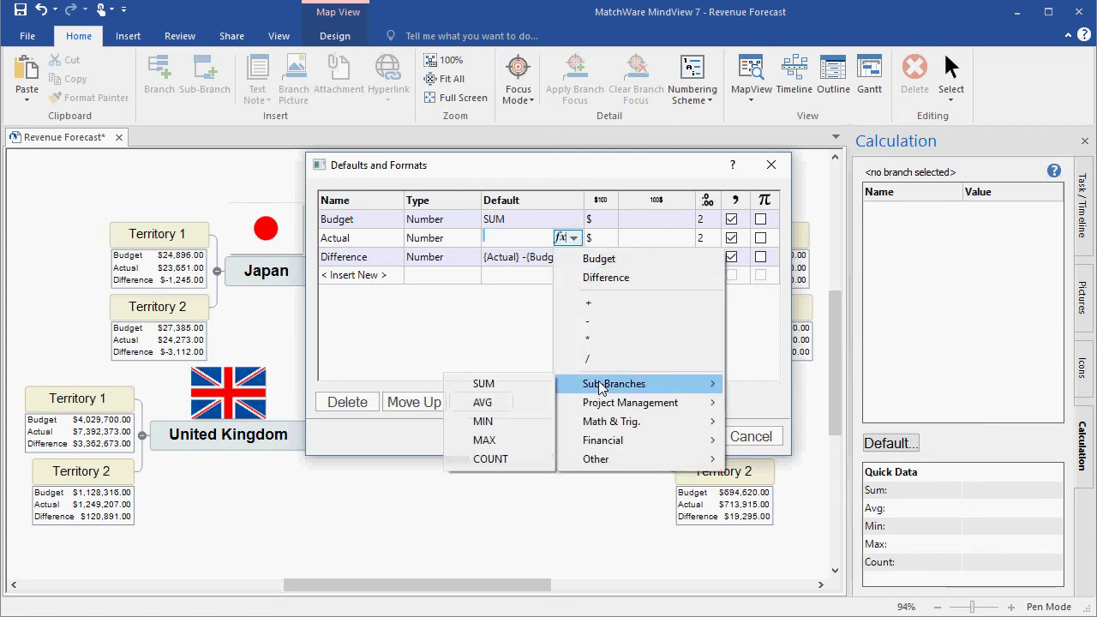
left_click(507, 383)
left_click(682, 437)
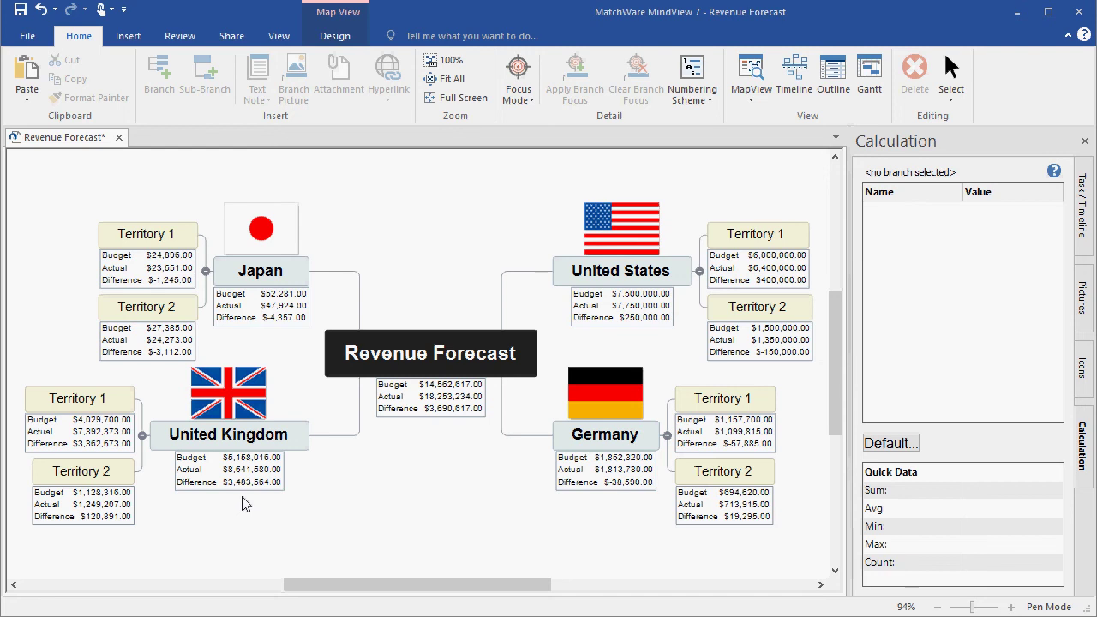
Choose File > Export > Microsoft Excel > Custom Excel Export
left_click(28, 39)
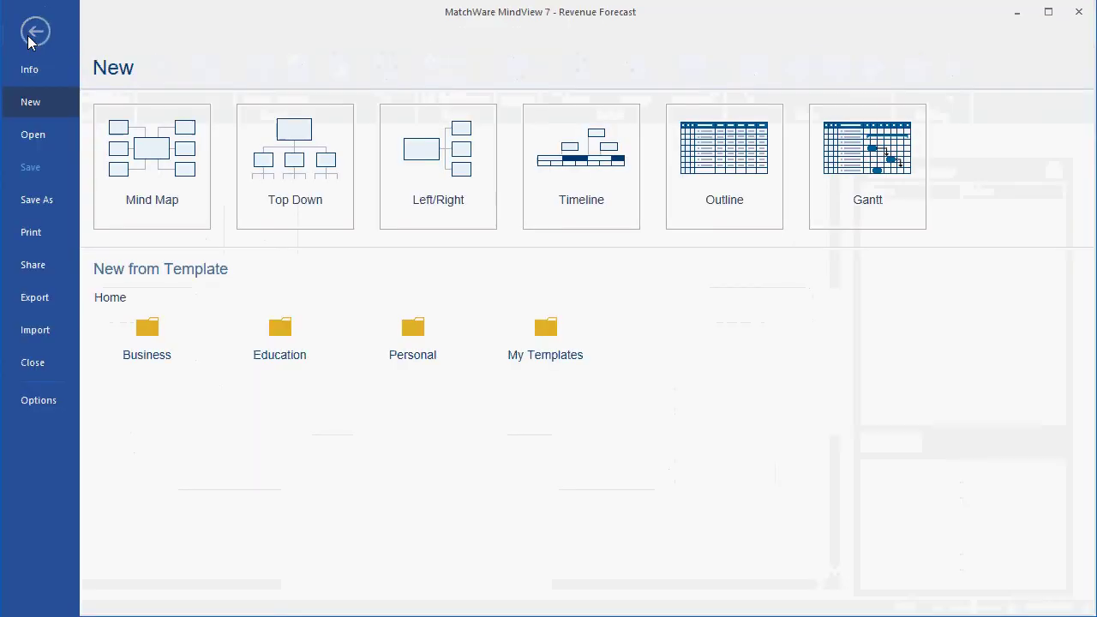
left_click(47, 307)
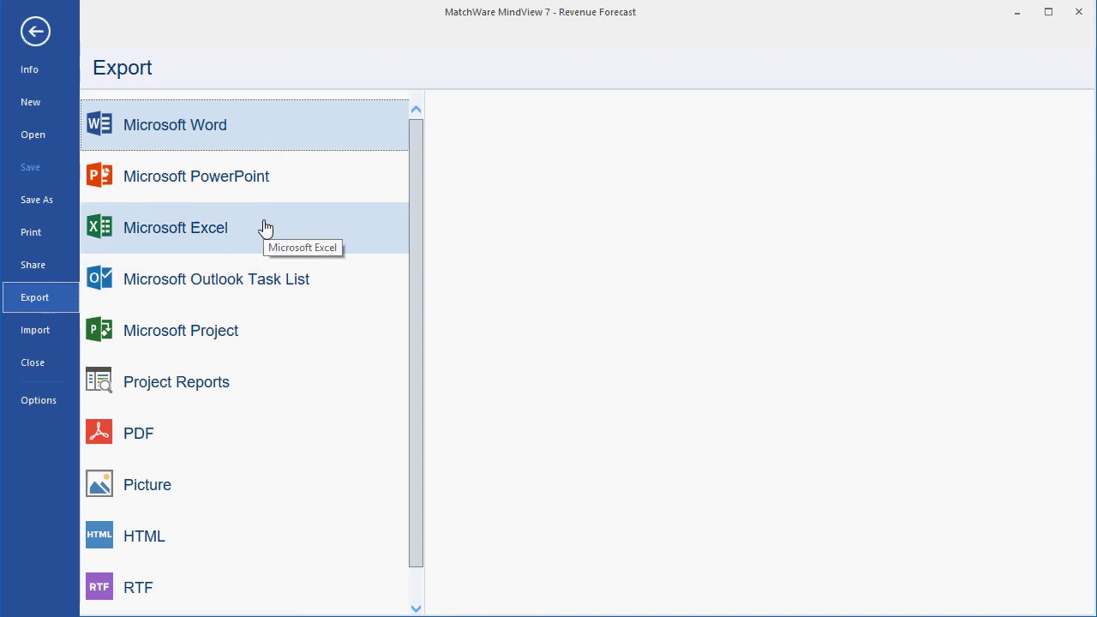
left_click(266, 227)
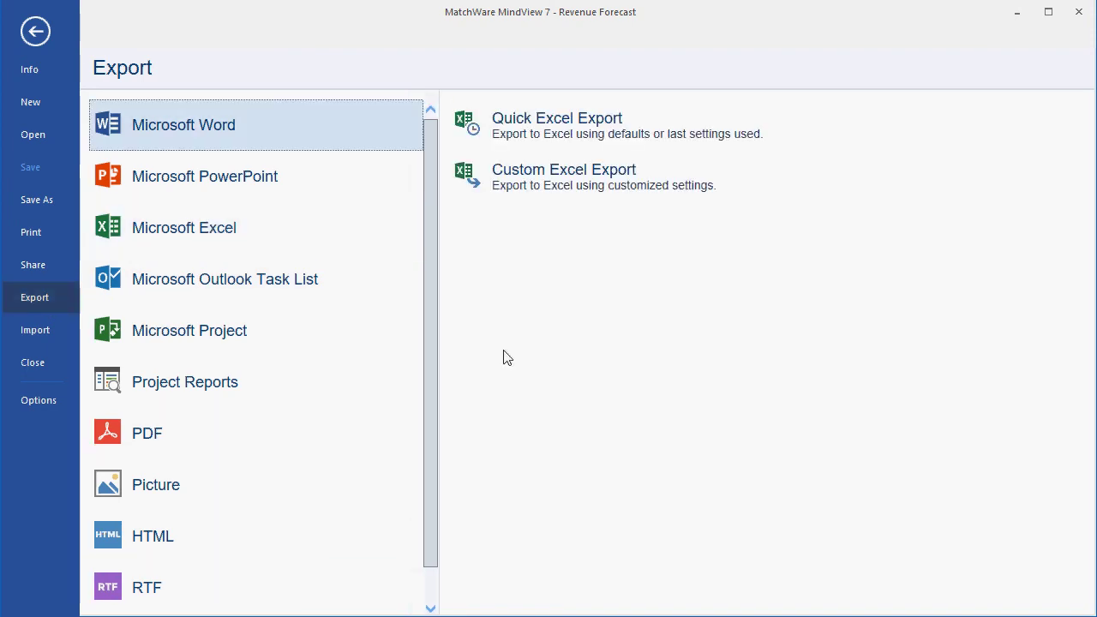
left_click(598, 189)
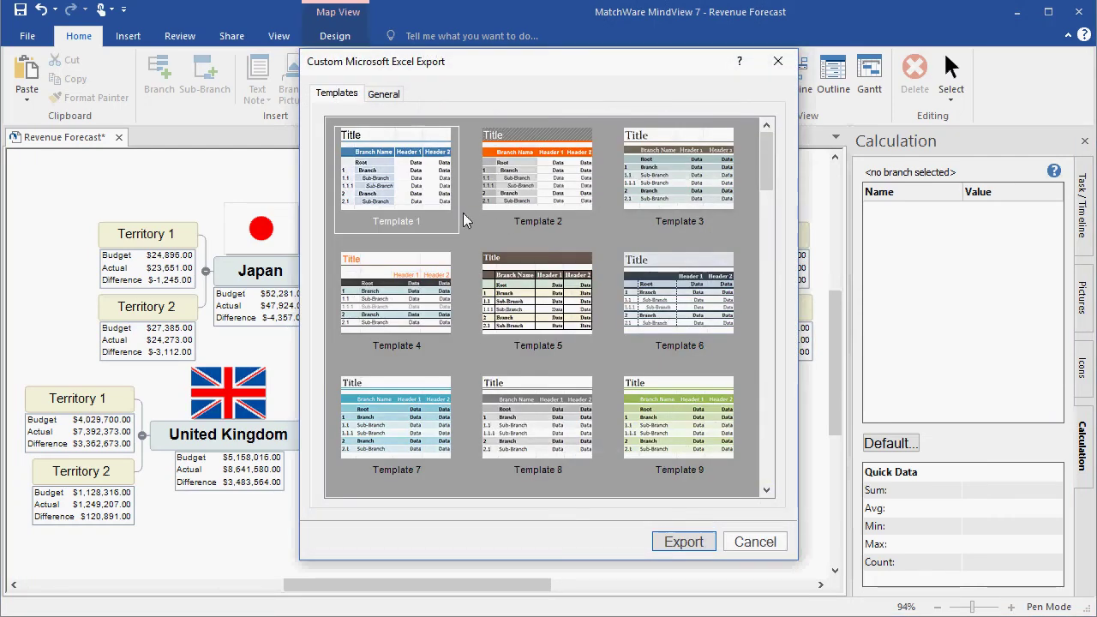
From the General options, export the map to Excel with Budget, Actual and Difference included
left_click(385, 95)
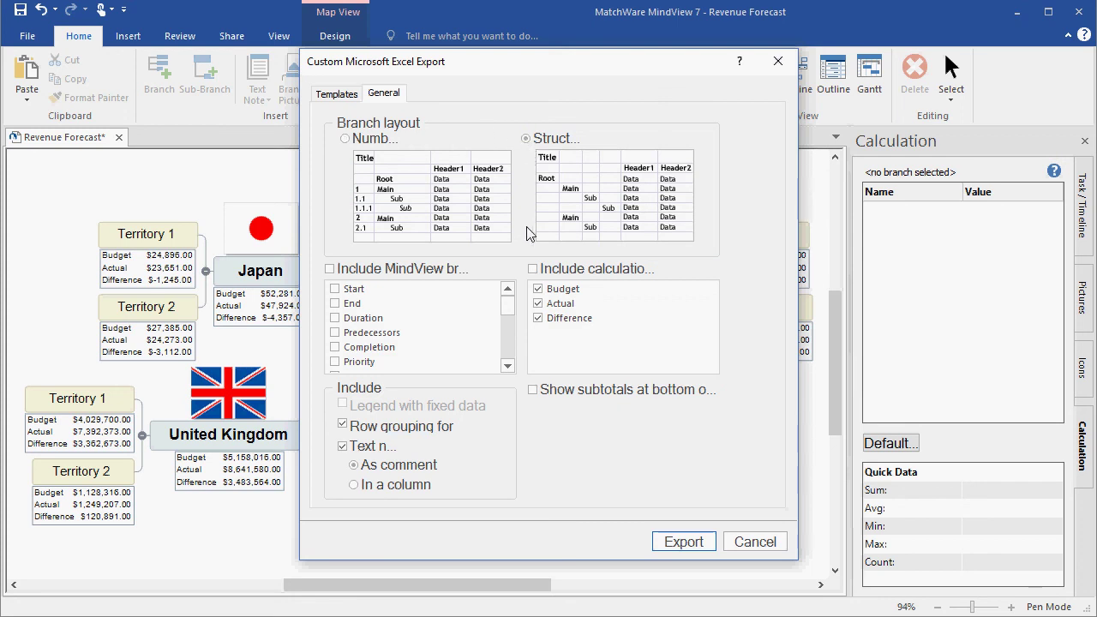
left_click(683, 541)
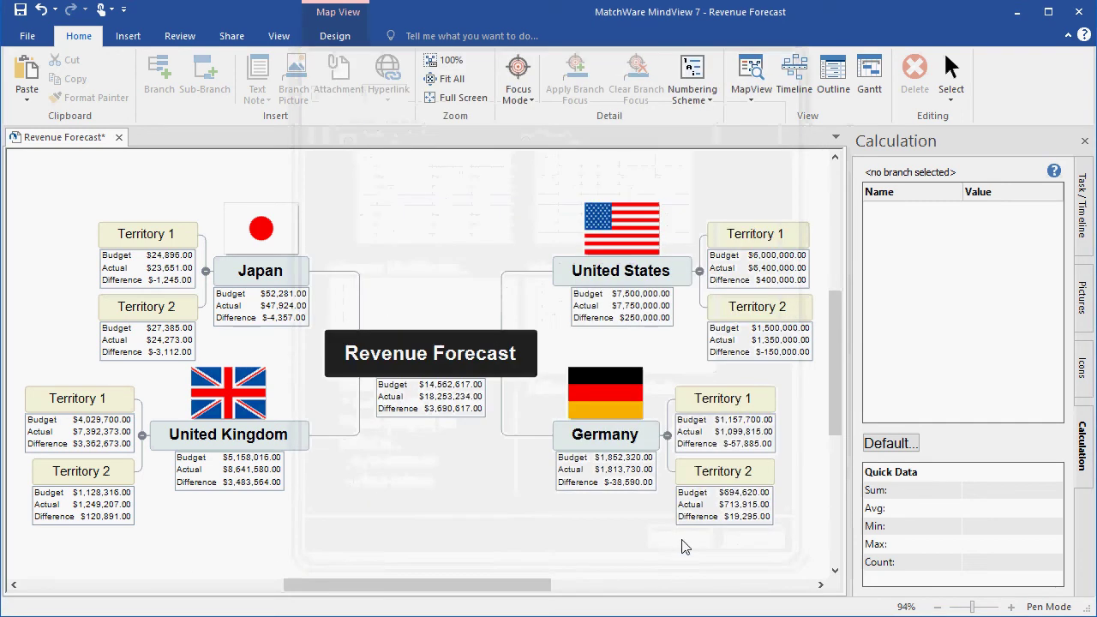